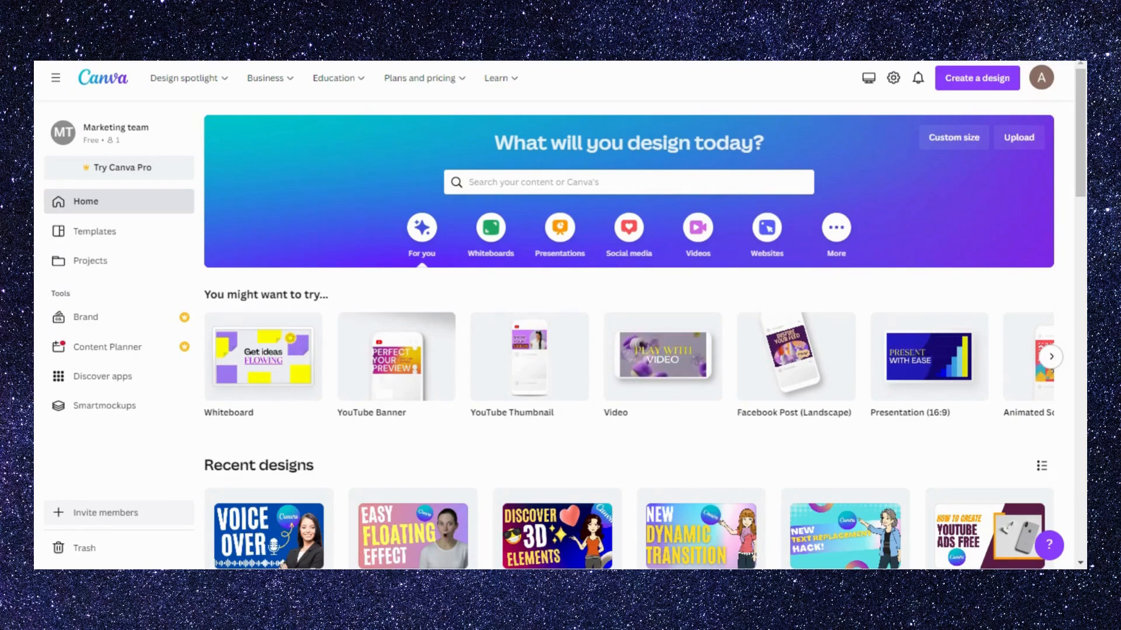
- Create a landscape Facebook Post design and apply the dark blue starry-sky background to its page
{"action": "left_click", "coordinate": [768, 375]}
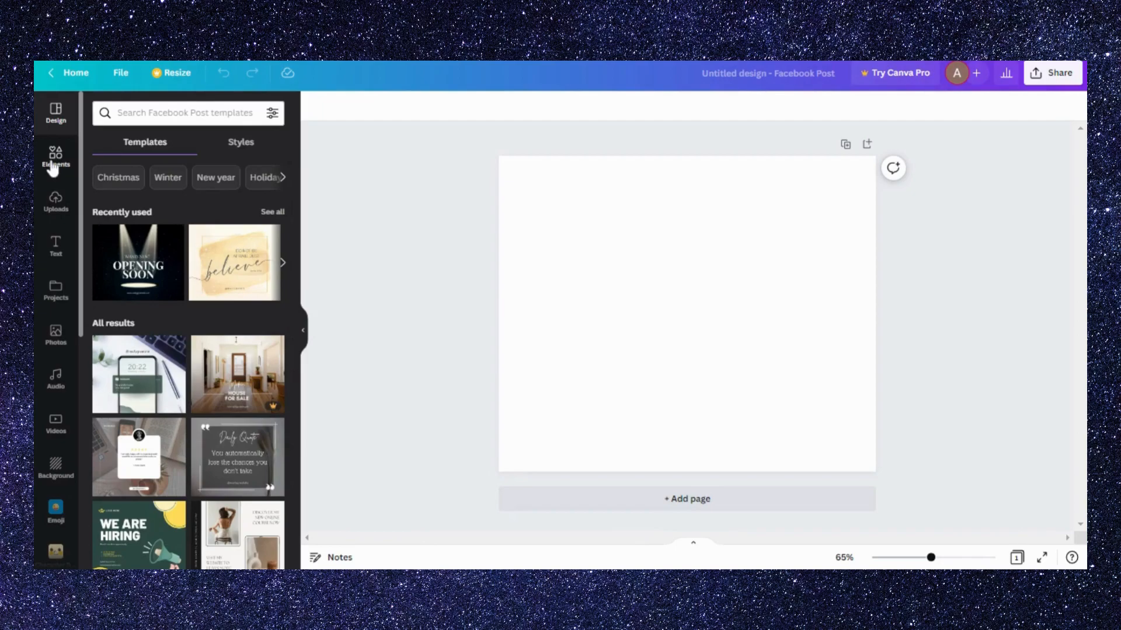
{"action": "left_click", "coordinate": [53, 472]}
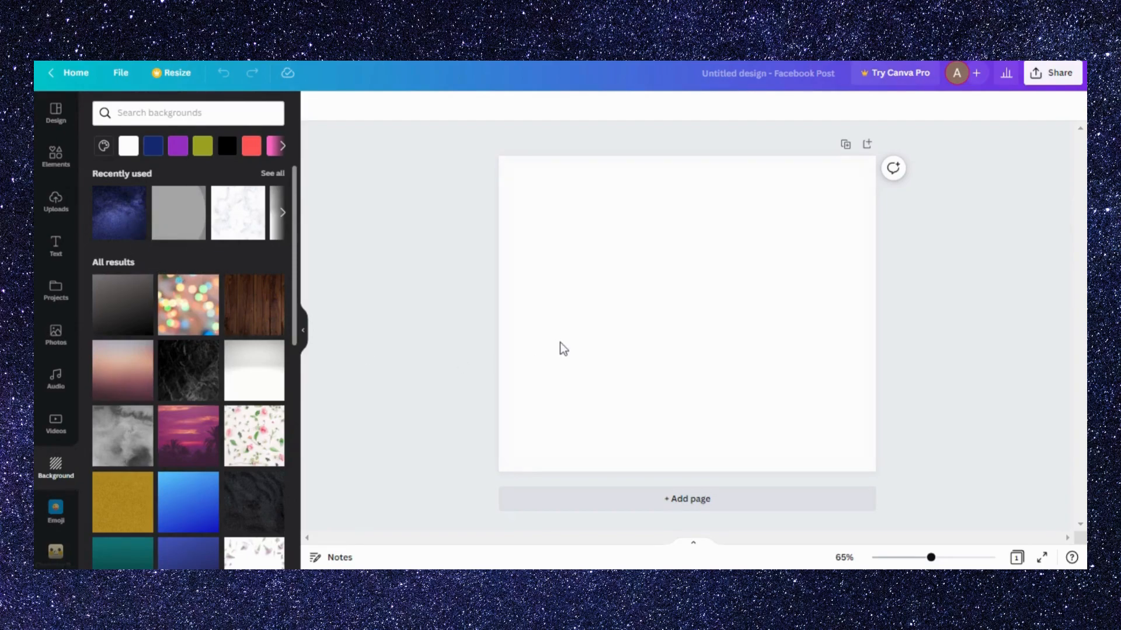
- Search the elements library for "3d elments" and browse all the graphics results
{"action": "left_click", "coordinate": [55, 153]}
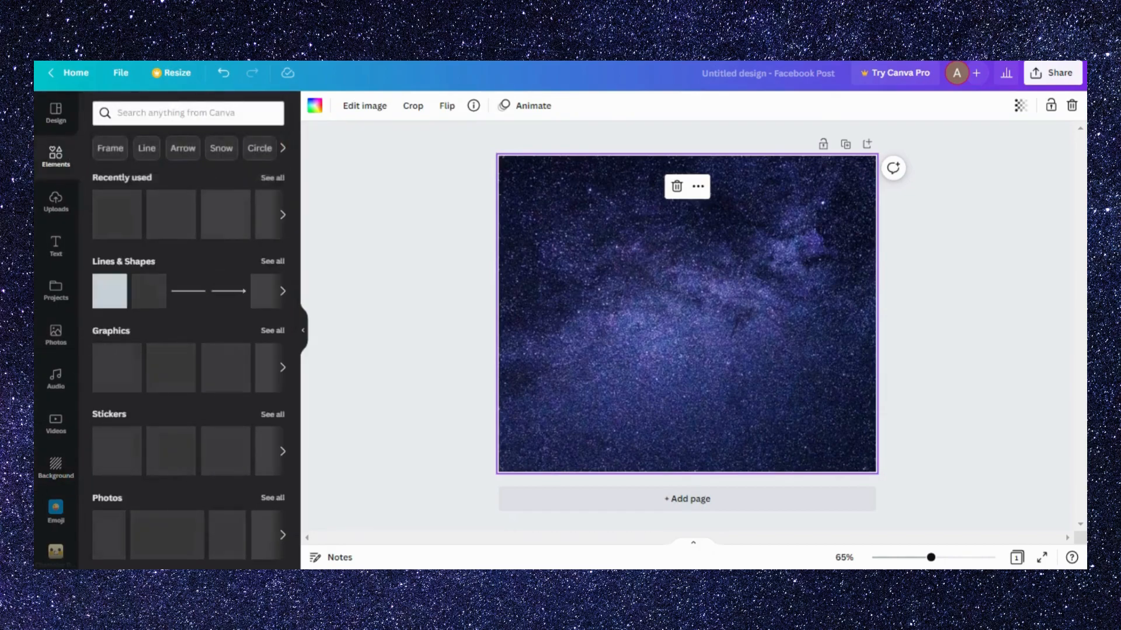
{"action": "left_click", "coordinate": [188, 114]}
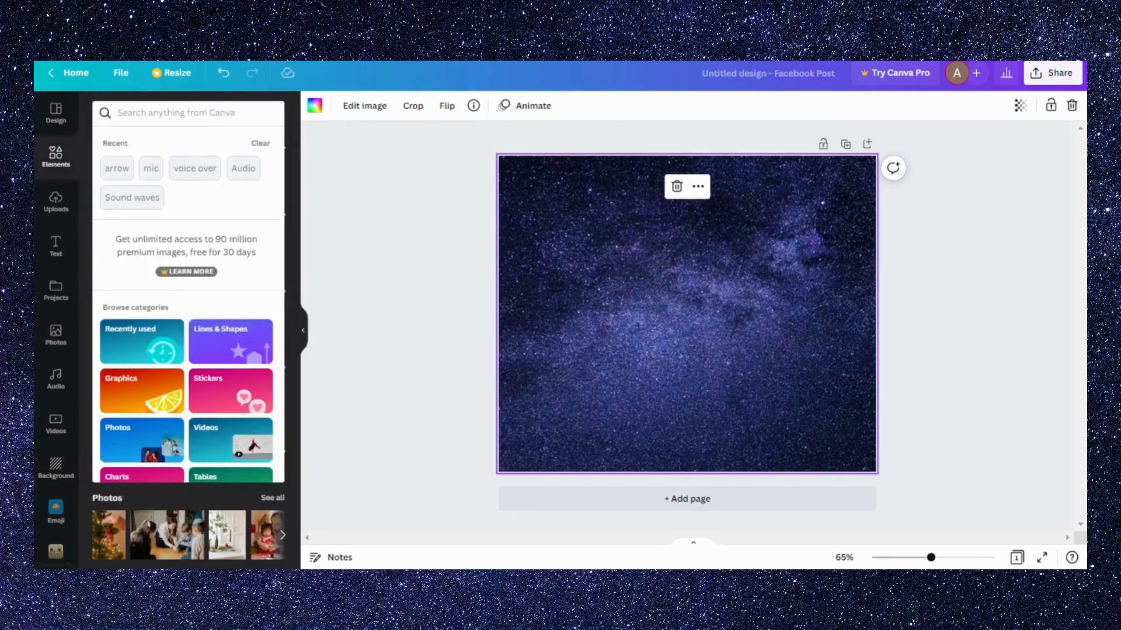
{"action": "type", "text": "3d"}
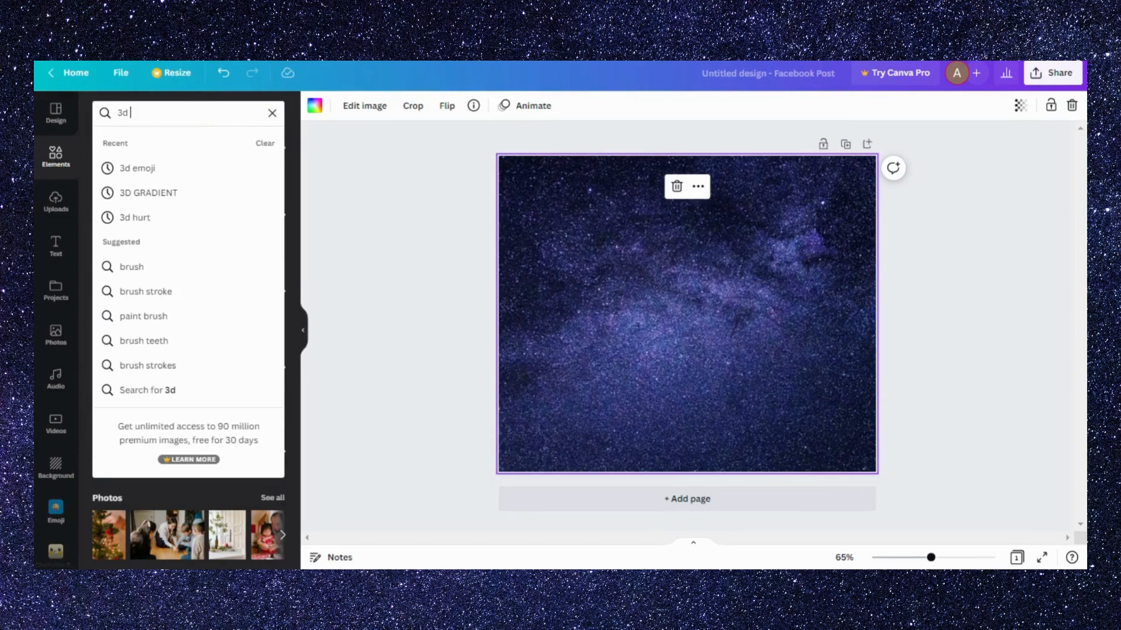
{"action": "type", "text": " elments"}
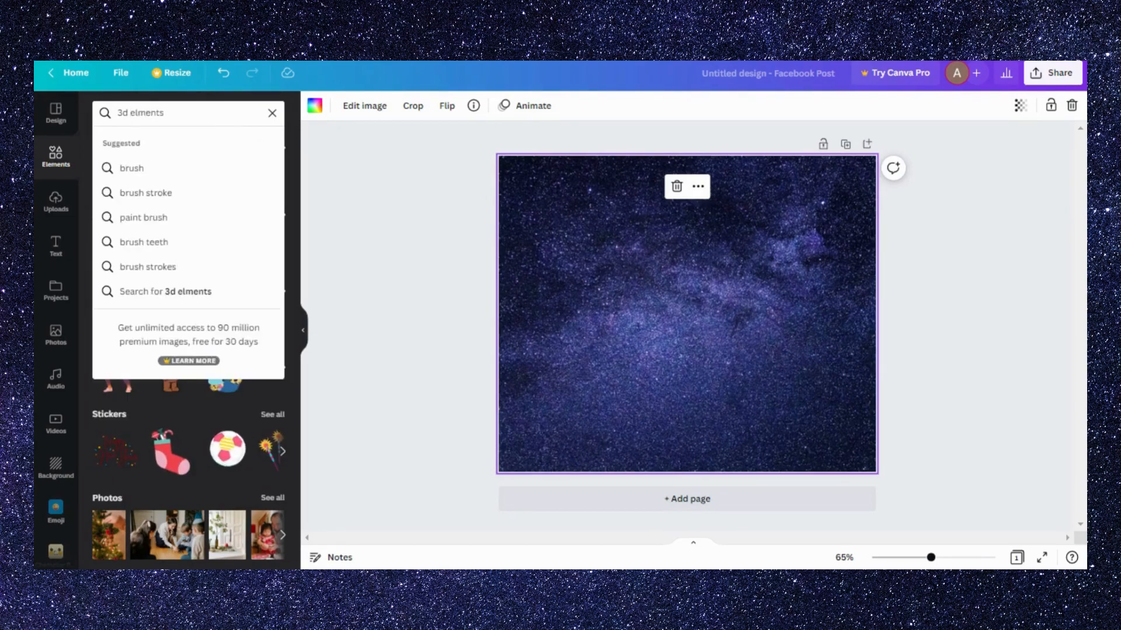
{"action": "key", "text": "Return"}
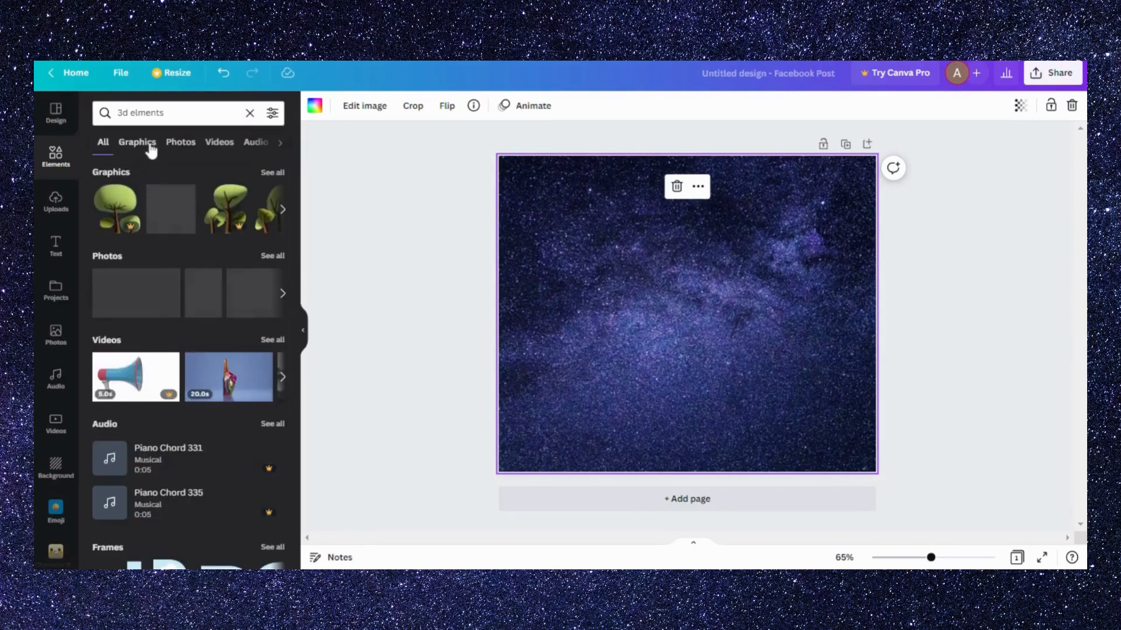
{"action": "left_click", "coordinate": [273, 173]}
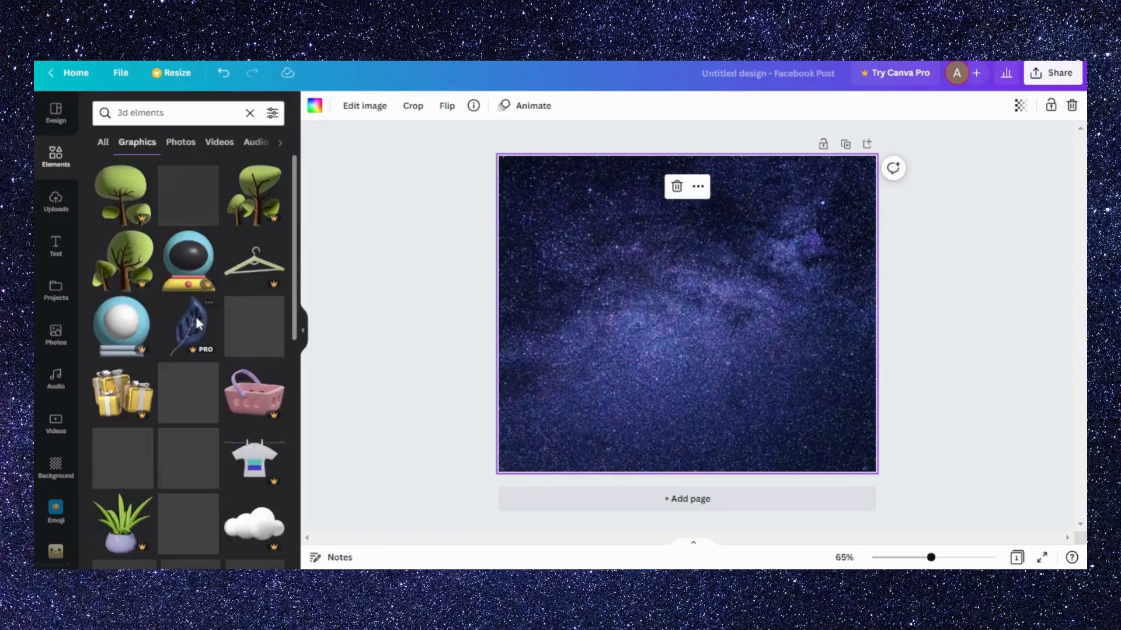
{"action": "scroll", "coordinate": [195, 317], "scroll_direction": "down", "scroll_amount": 4}
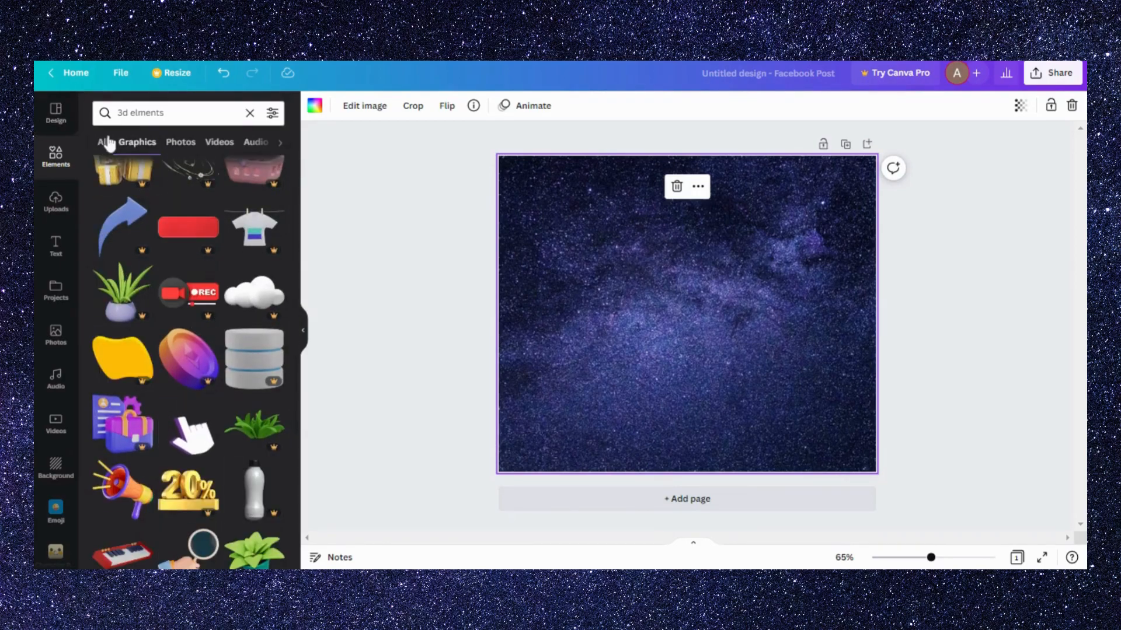
- Shorten the graphics search to "3d" and add the 3D woman holding books to the page
{"action": "left_click", "coordinate": [175, 113]}
{"action": "key", "text": "BackSpace"}
{"action": "key", "text": "BackSpace"}
{"action": "key", "text": "BackSpace"}
{"action": "key", "text": "BackSpace"}
{"action": "key", "text": "BackSpace"}
{"action": "key", "text": "BackSpace"}
{"action": "key", "text": "BackSpace"}
{"action": "key", "text": "BackSpace"}
{"action": "key", "text": "Return"}
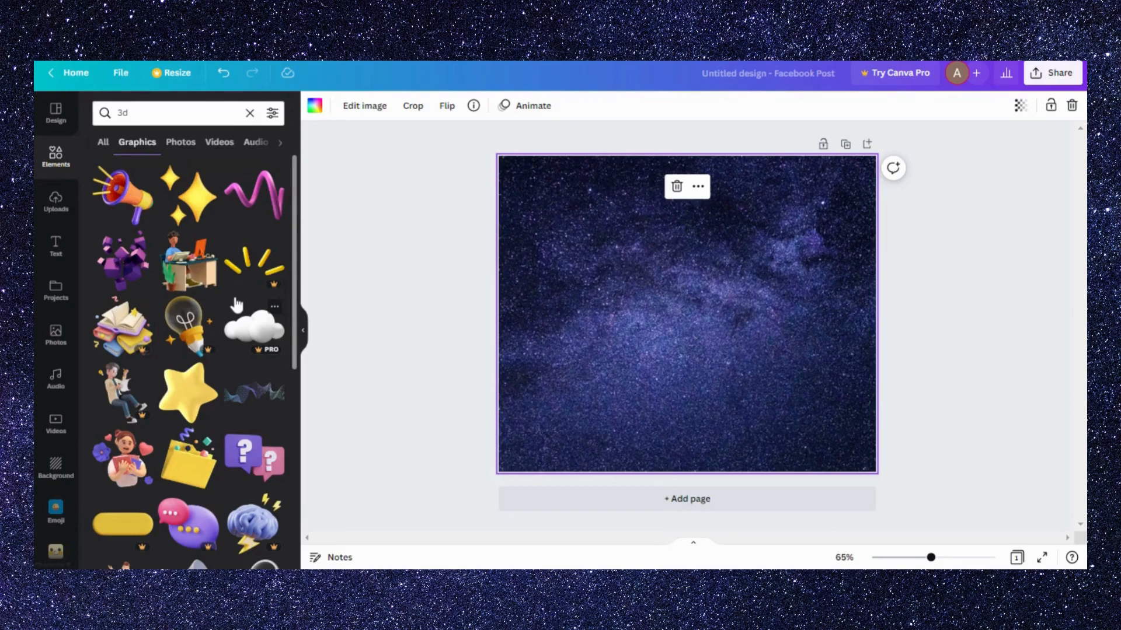
{"action": "scroll", "coordinate": [237, 304], "scroll_direction": "down", "scroll_amount": 4}
{"action": "scroll", "coordinate": [237, 304], "scroll_direction": "up", "scroll_amount": 3}
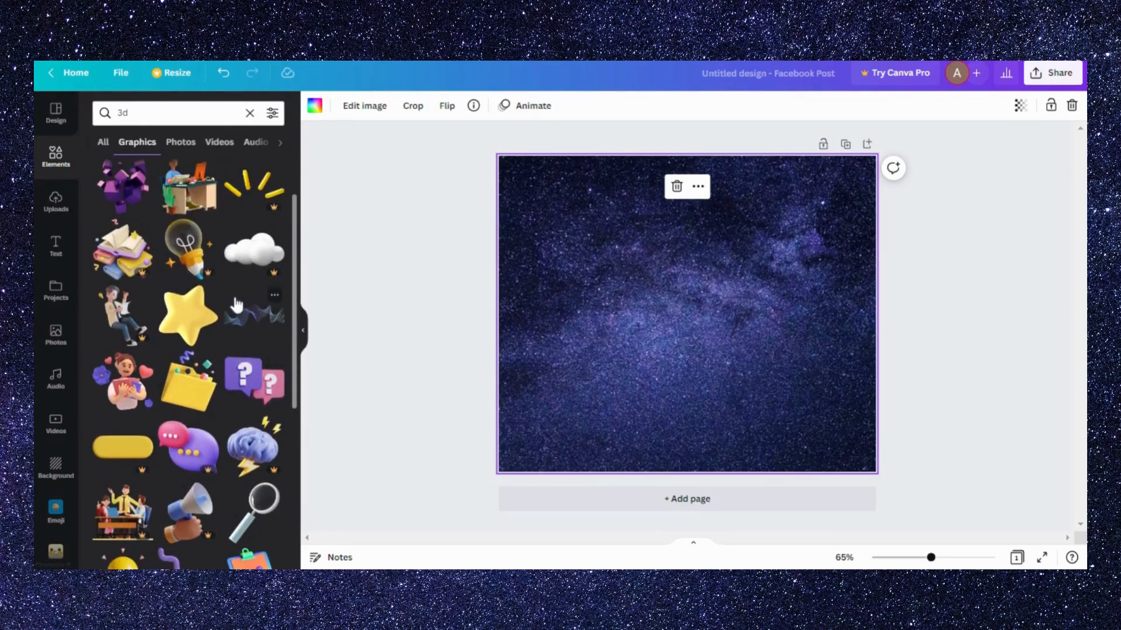
{"action": "left_click", "coordinate": [134, 390]}
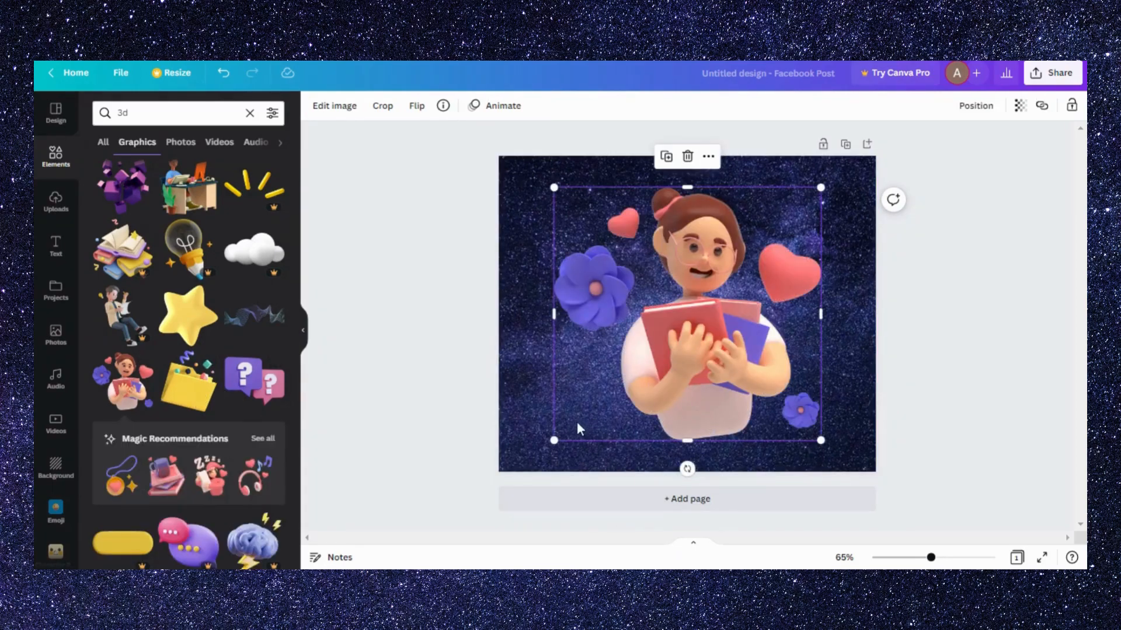
{"action": "left_click", "coordinate": [578, 504]}
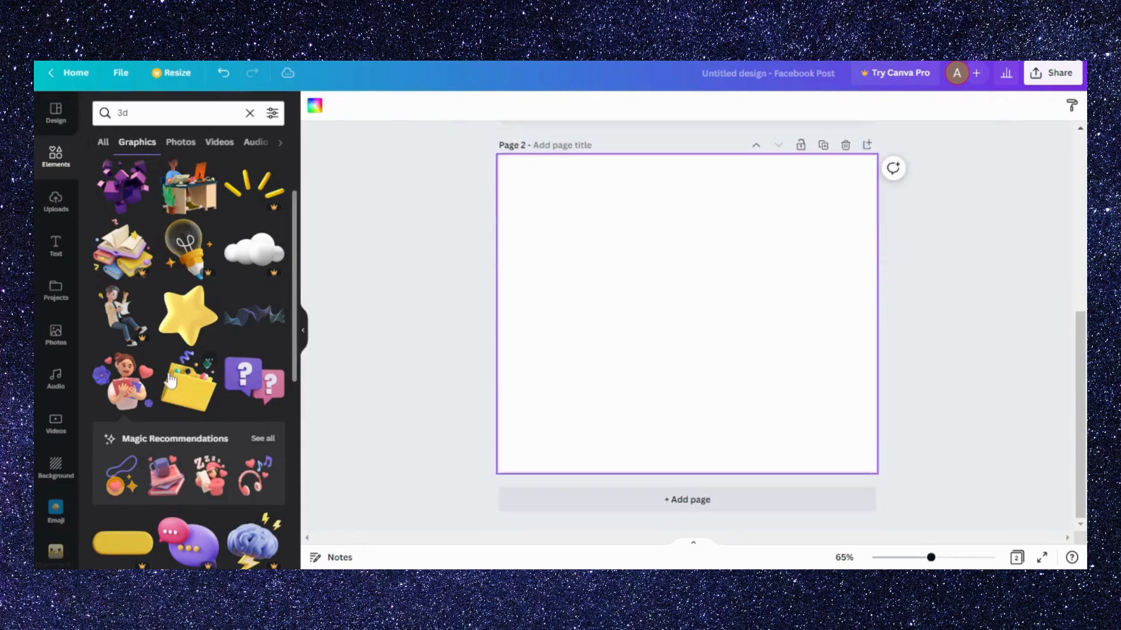
{"action": "scroll", "coordinate": [681, 266], "scroll_direction": "up", "scroll_amount": 4}
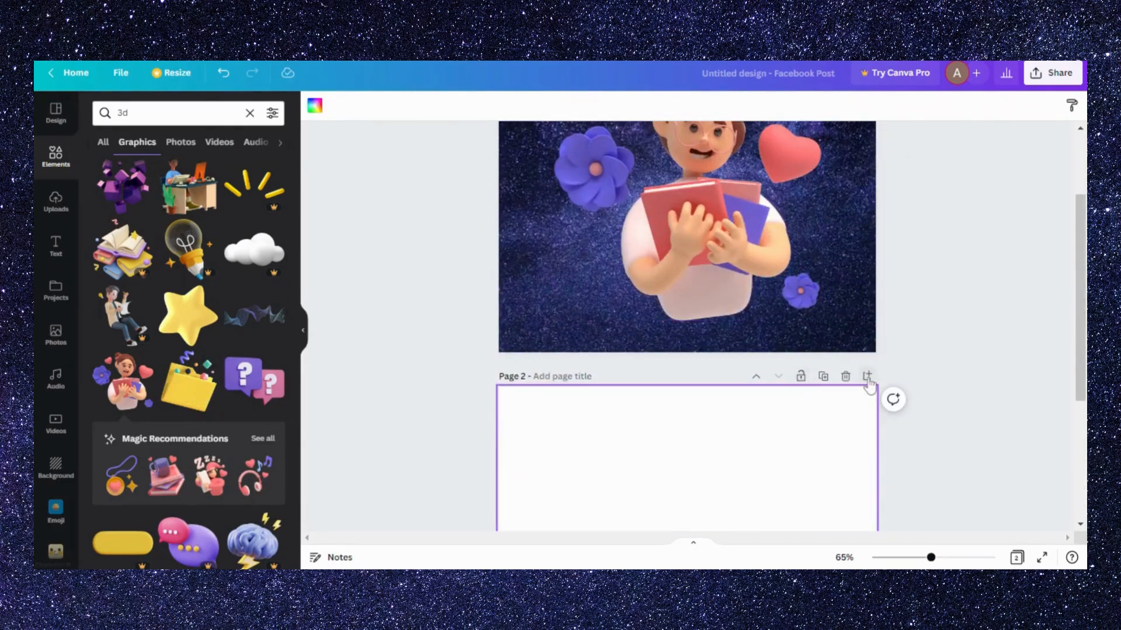
{"action": "left_click", "coordinate": [846, 376]}
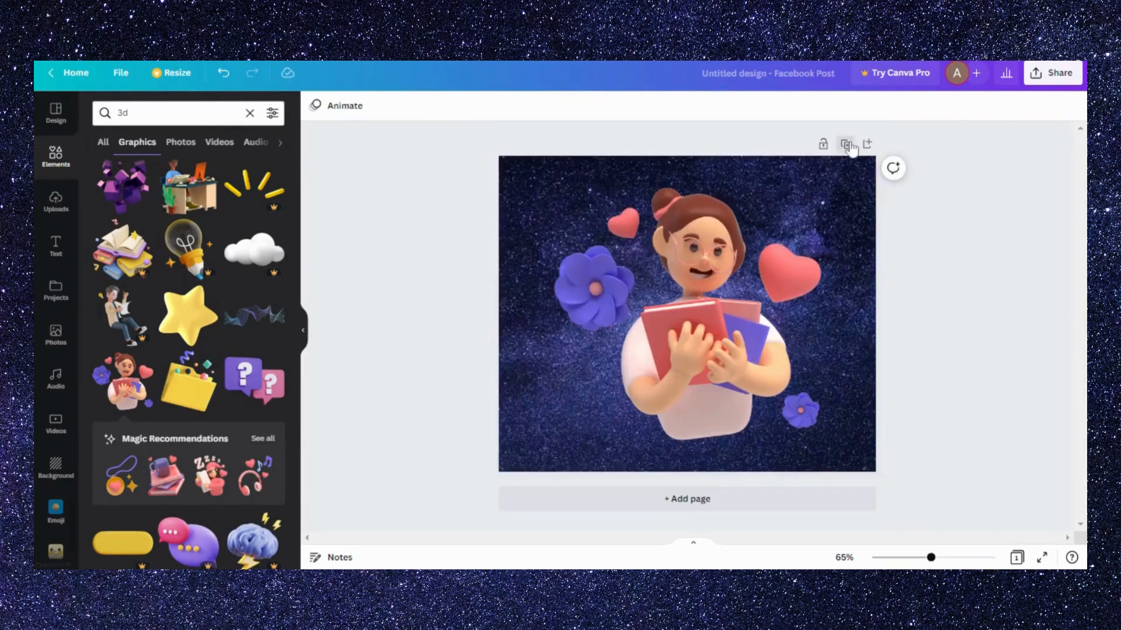
- Duplicate the page with the woman and replace her on the copy with the yellow 3D folder graphic
{"action": "left_click", "coordinate": [846, 144]}
{"action": "left_click", "coordinate": [757, 261]}
{"action": "key", "text": "Delete"}
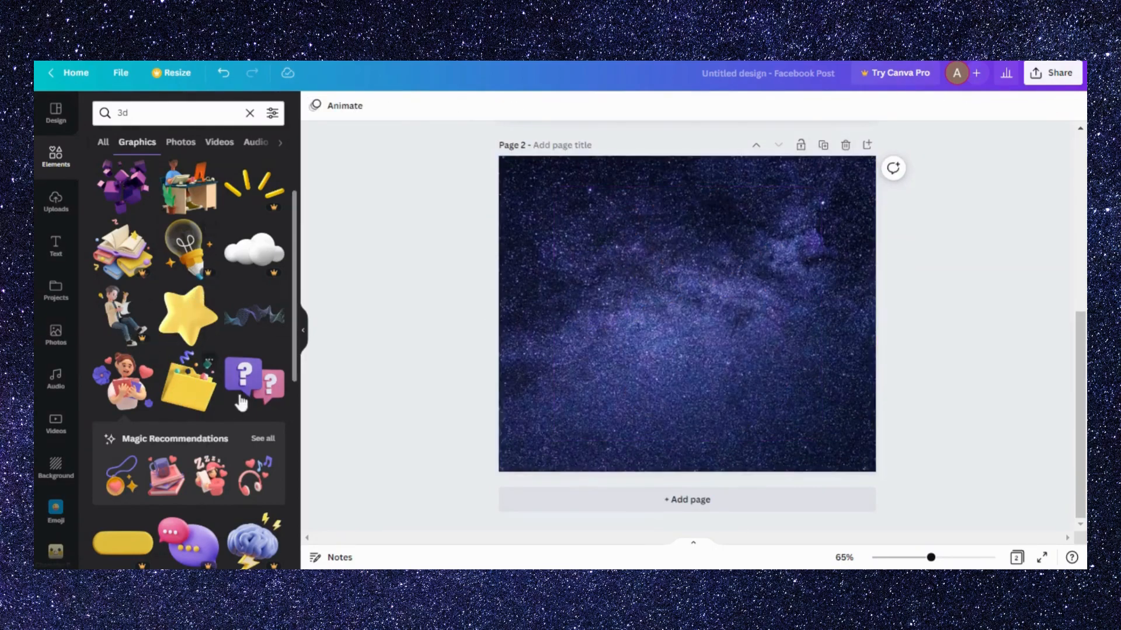
{"action": "left_click", "coordinate": [205, 397]}
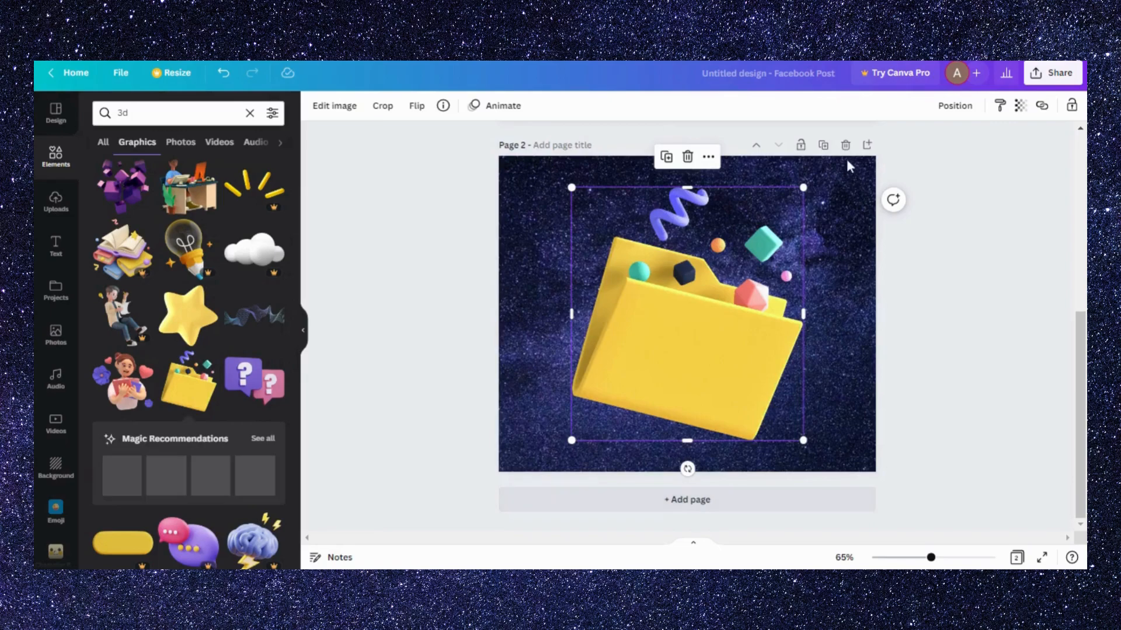
- Duplicate the folder page and replace the folder on the copy with the 3D magnifying glass graphic
{"action": "scroll", "coordinate": [846, 164], "scroll_direction": "up", "scroll_amount": 5}
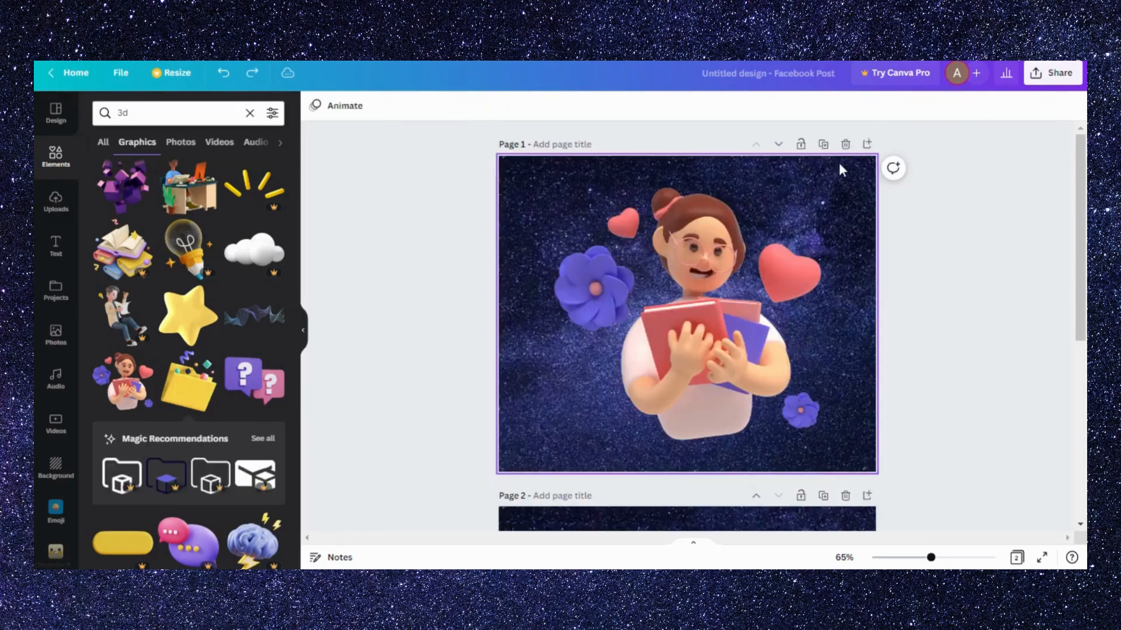
{"action": "scroll", "coordinate": [819, 326], "scroll_direction": "down", "scroll_amount": 6}
{"action": "scroll", "coordinate": [830, 194], "scroll_direction": "up", "scroll_amount": 2}
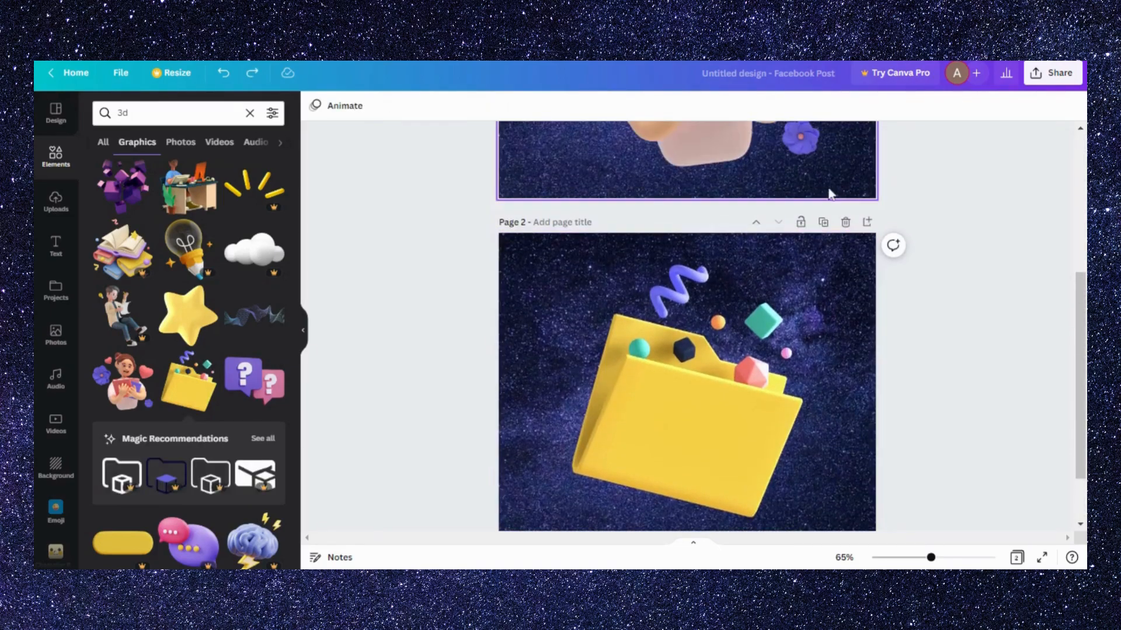
{"action": "left_click", "coordinate": [823, 222]}
{"action": "left_click", "coordinate": [720, 397]}
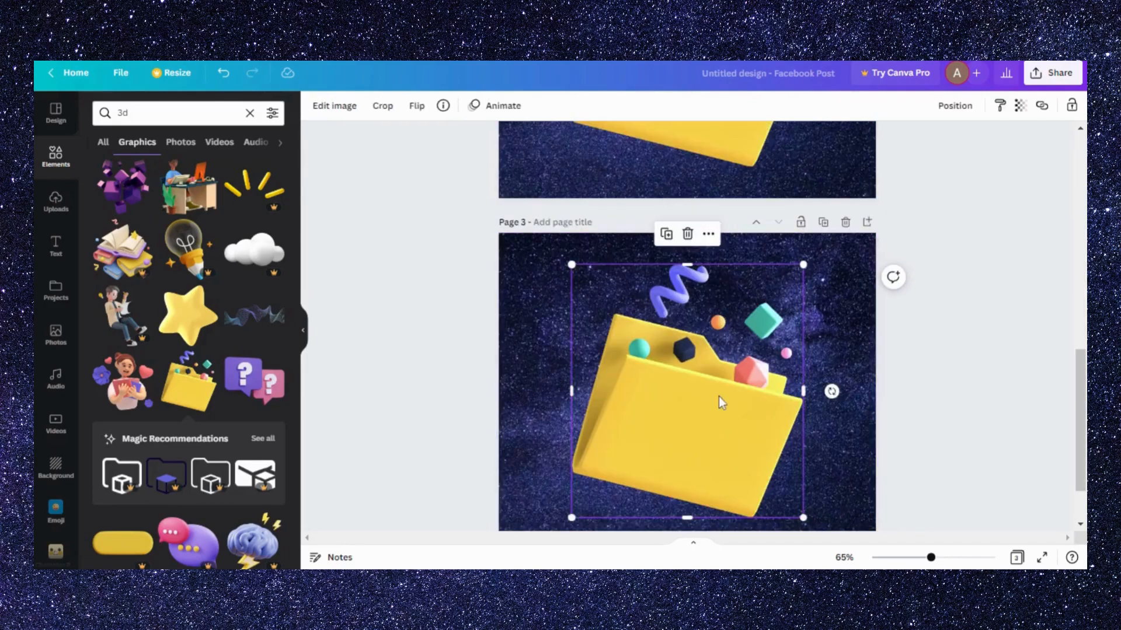
{"action": "key", "text": "Delete"}
{"action": "scroll", "coordinate": [206, 397], "scroll_direction": "down", "scroll_amount": 4}
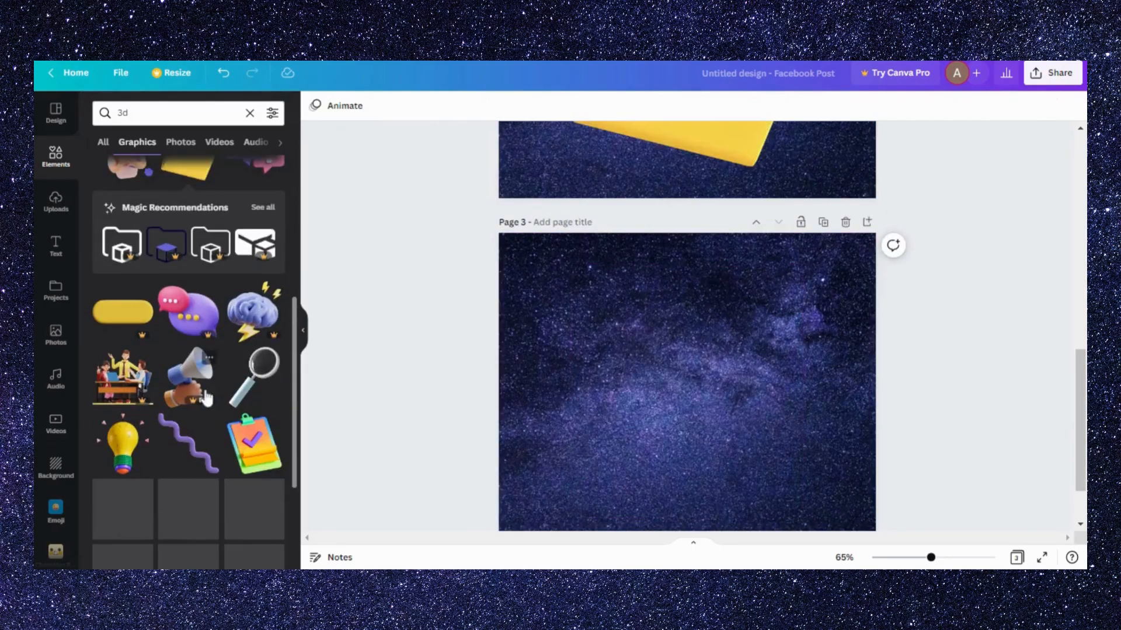
{"action": "left_click", "coordinate": [252, 385]}
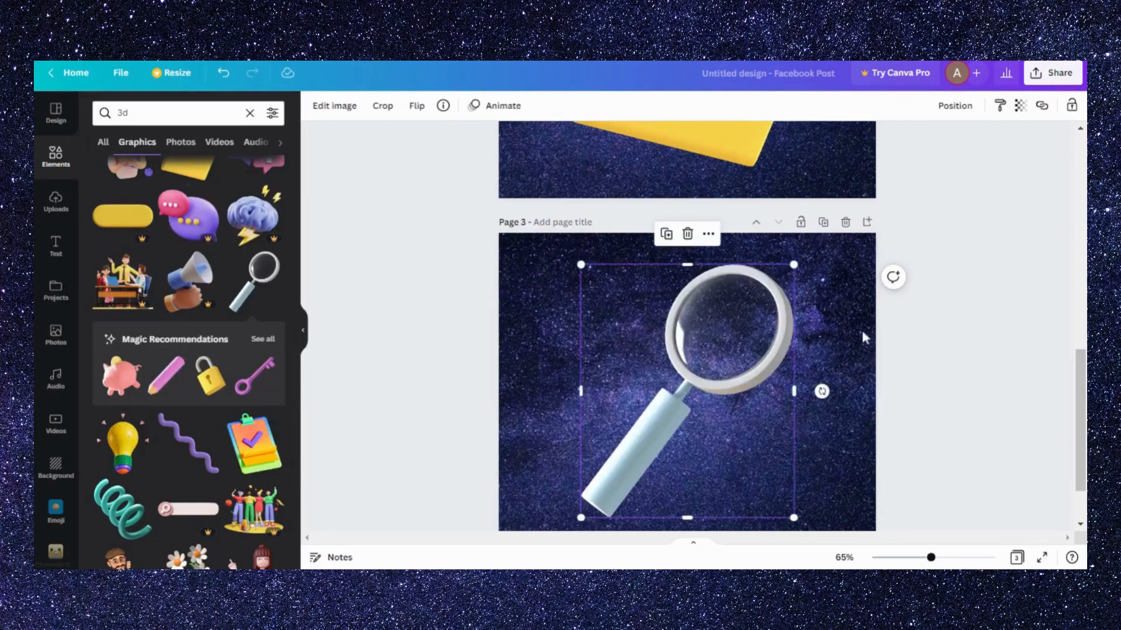
- Duplicate the magnifying glass page and replace the magnifying glass on the copy with the 3D checkmark clipboard graphic
{"action": "left_click", "coordinate": [823, 222]}
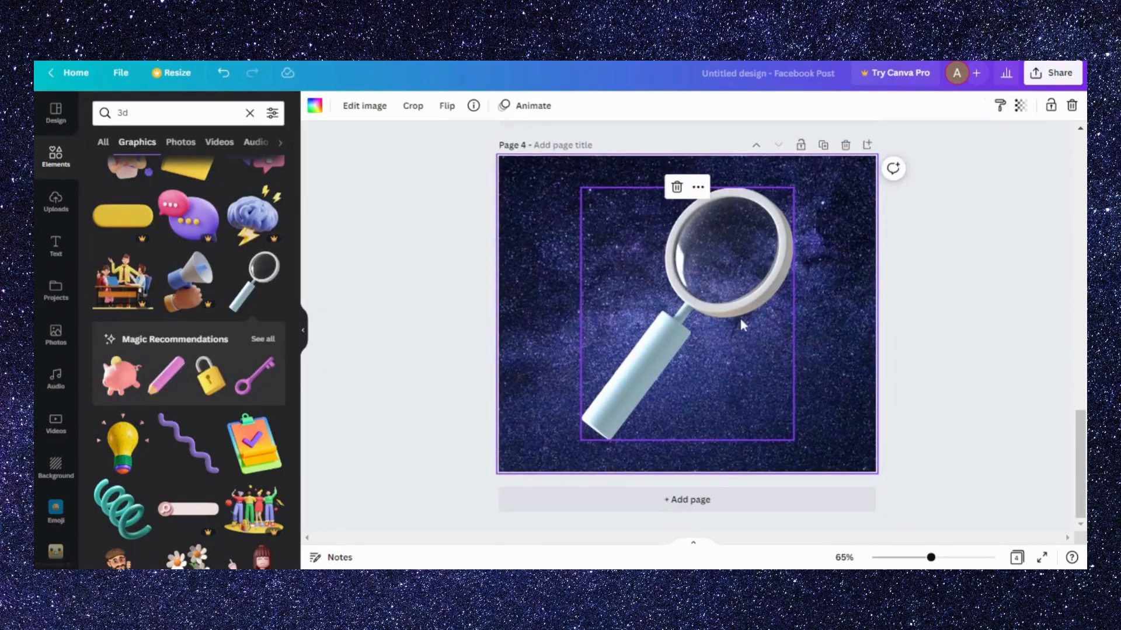
{"action": "key", "text": "Delete"}
{"action": "left_click", "coordinate": [264, 457]}
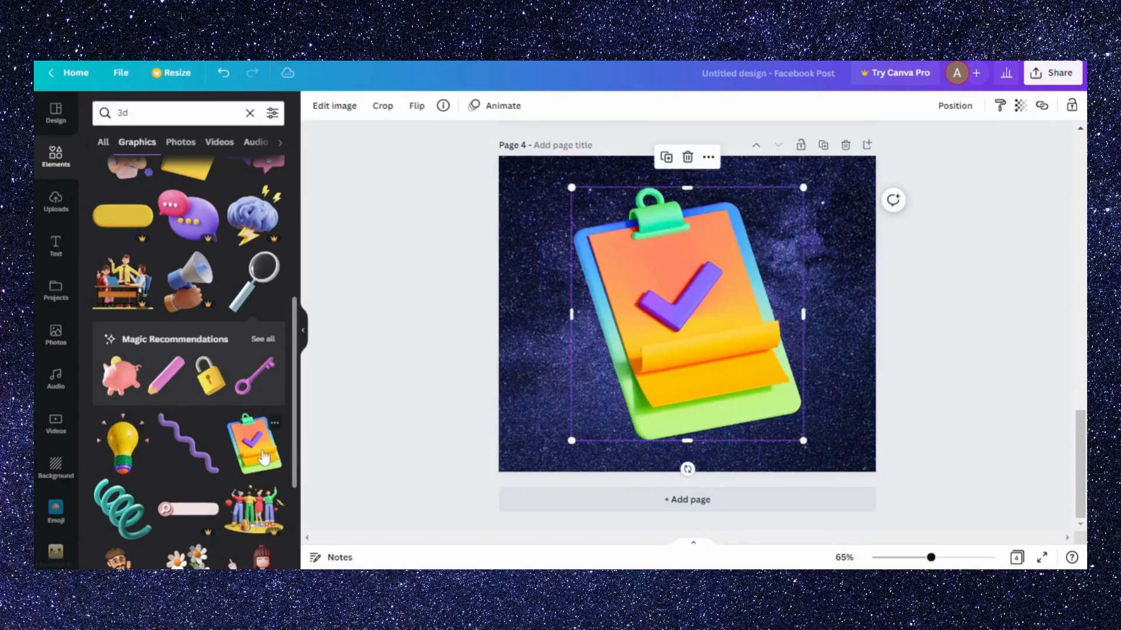
- Duplicate the clipboard page and replace the clipboard with the recommended green coil, pink cube, red squiggle and purple spheres
{"action": "left_click", "coordinate": [823, 146]}
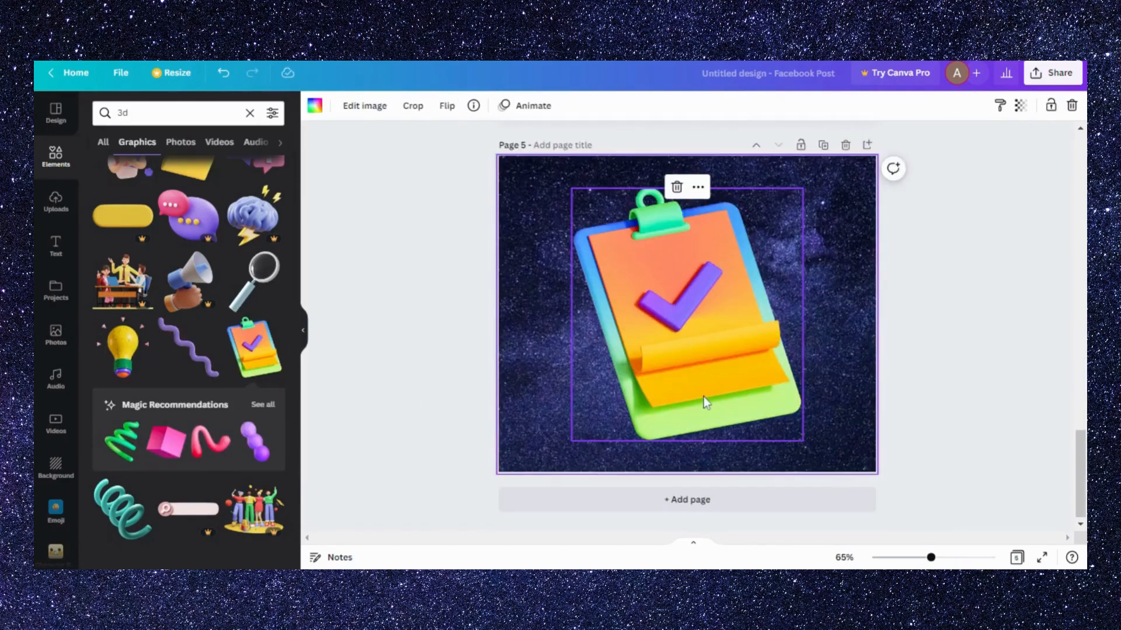
{"action": "key", "text": "Delete"}
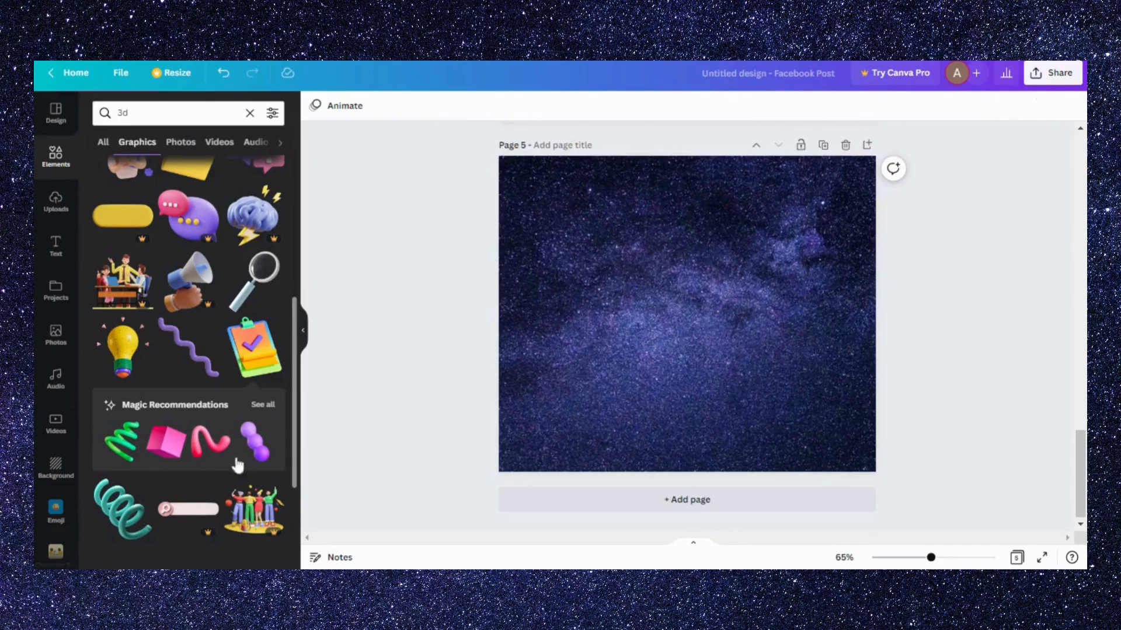
{"action": "left_click", "coordinate": [138, 458]}
{"action": "left_click", "coordinate": [167, 444]}
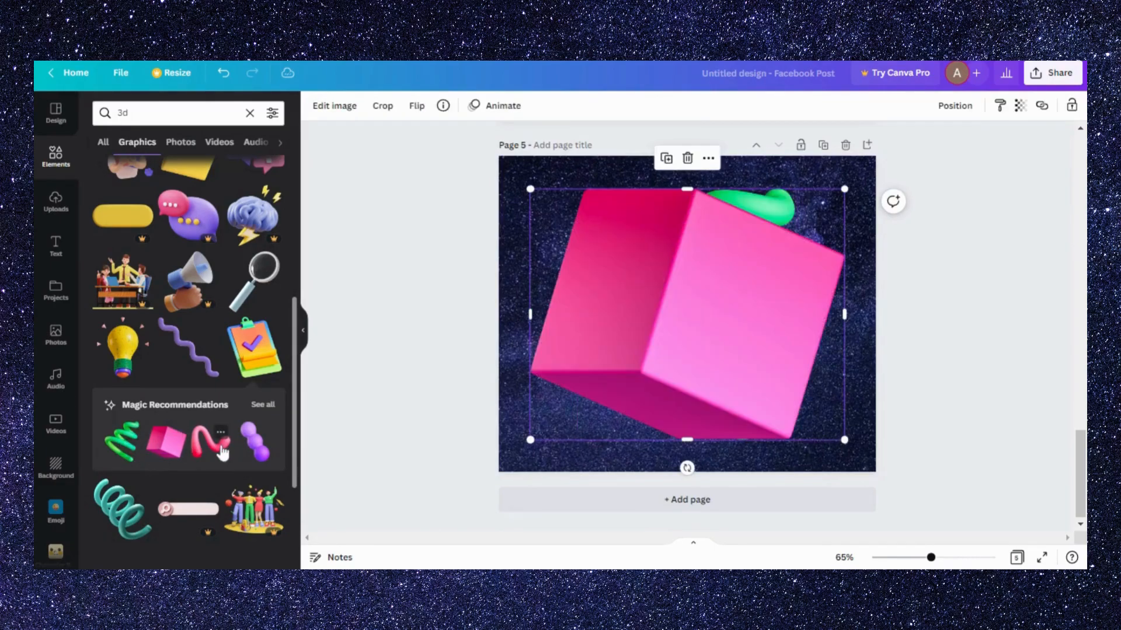
{"action": "left_click", "coordinate": [211, 444]}
{"action": "left_click", "coordinate": [252, 446]}
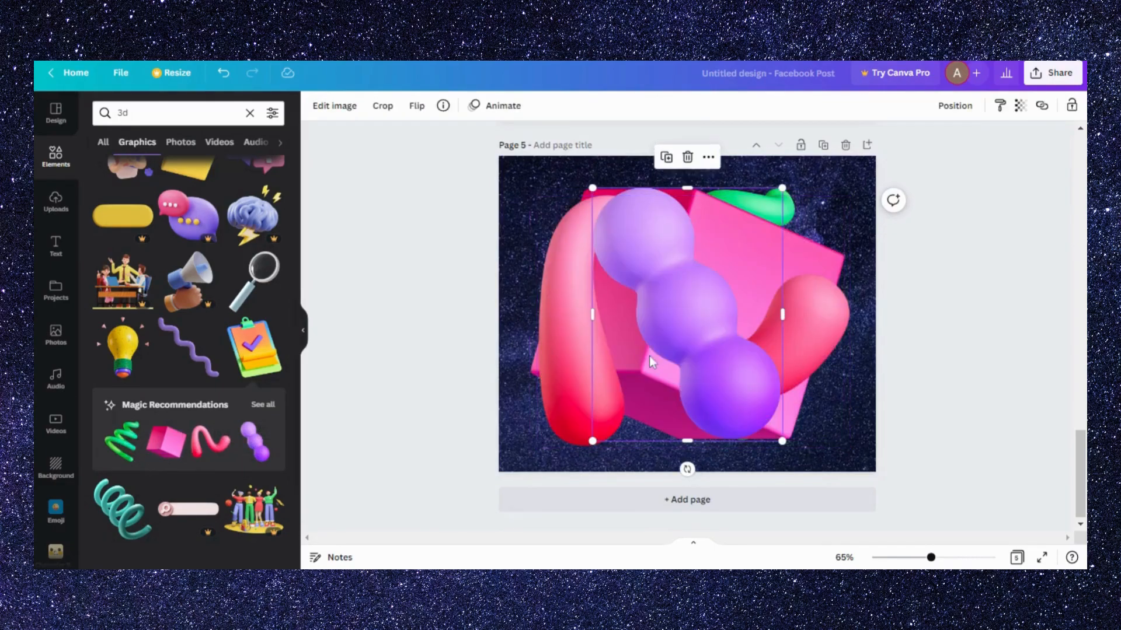
- Shrink the purple spheres into the page's lower-left corner and the red squiggle into its upper-left corner
{"action": "left_click_drag", "start_coordinate": [785, 186], "coordinate": [713, 283]}
{"action": "left_click_drag", "start_coordinate": [626, 374], "coordinate": [532, 401]}
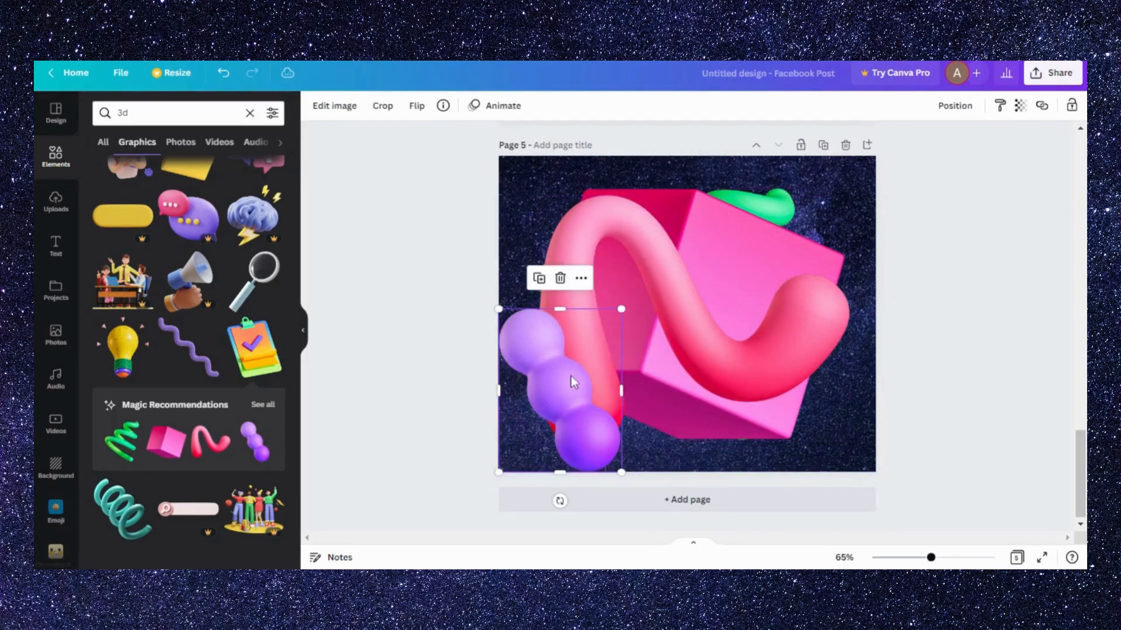
{"action": "left_click", "coordinate": [775, 301]}
{"action": "left_click_drag", "start_coordinate": [537, 448], "coordinate": [670, 330]}
{"action": "mouse_move", "coordinate": [741, 266]}
{"action": "left_mouse_down"}
{"action": "mouse_move", "coordinate": [670, 265]}
{"action": "mouse_move", "coordinate": [595, 225]}
{"action": "left_mouse_up"}
- Shrink the pink cube near the page's centre and place a much smaller green coil near the upper-right corner
{"action": "left_click", "coordinate": [764, 298]}
{"action": "left_click_drag", "start_coordinate": [530, 440], "coordinate": [641, 351]}
{"action": "left_click_drag", "start_coordinate": [814, 278], "coordinate": [746, 335]}
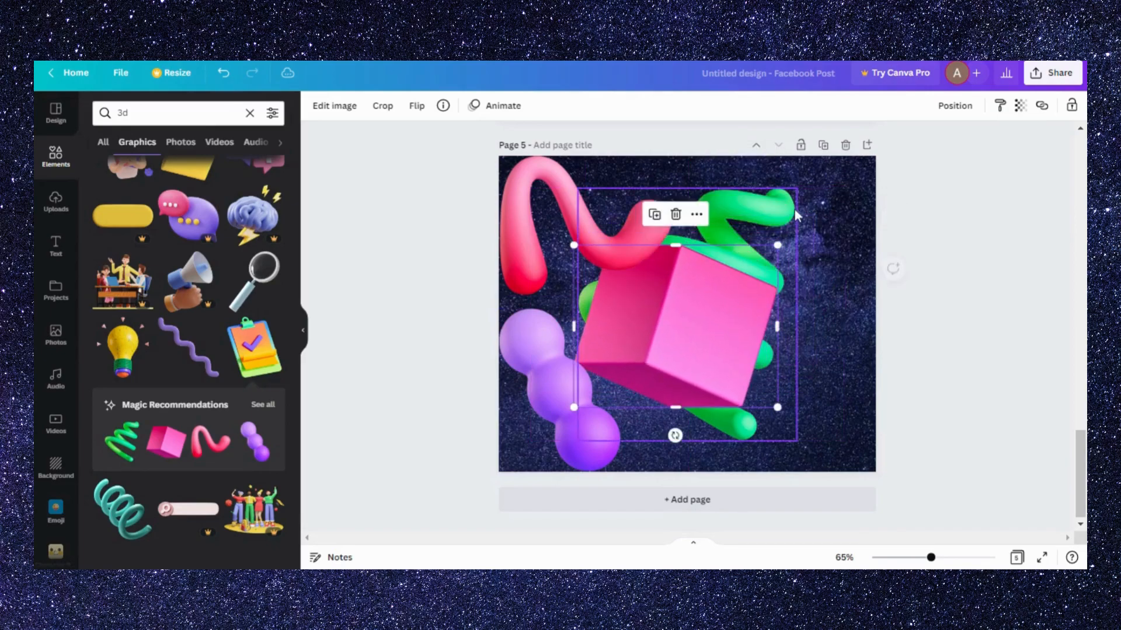
{"action": "left_click", "coordinate": [724, 422]}
{"action": "left_click_drag", "start_coordinate": [578, 441], "coordinate": [729, 266]}
{"action": "left_click_drag", "start_coordinate": [792, 238], "coordinate": [853, 216]}
- Shrink the red squiggle and the pink cube further, keeping the squiggle at the upper left and the cube near the centre
{"action": "left_click", "coordinate": [651, 239]}
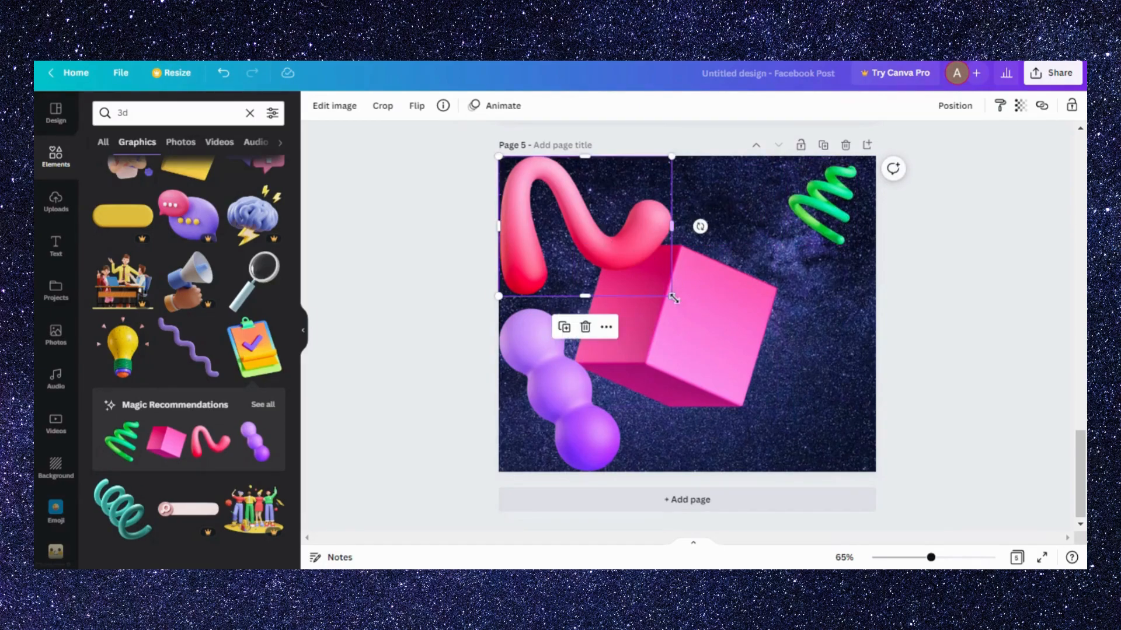
{"action": "left_click_drag", "start_coordinate": [660, 281], "coordinate": [592, 225]}
{"action": "left_click", "coordinate": [680, 355]}
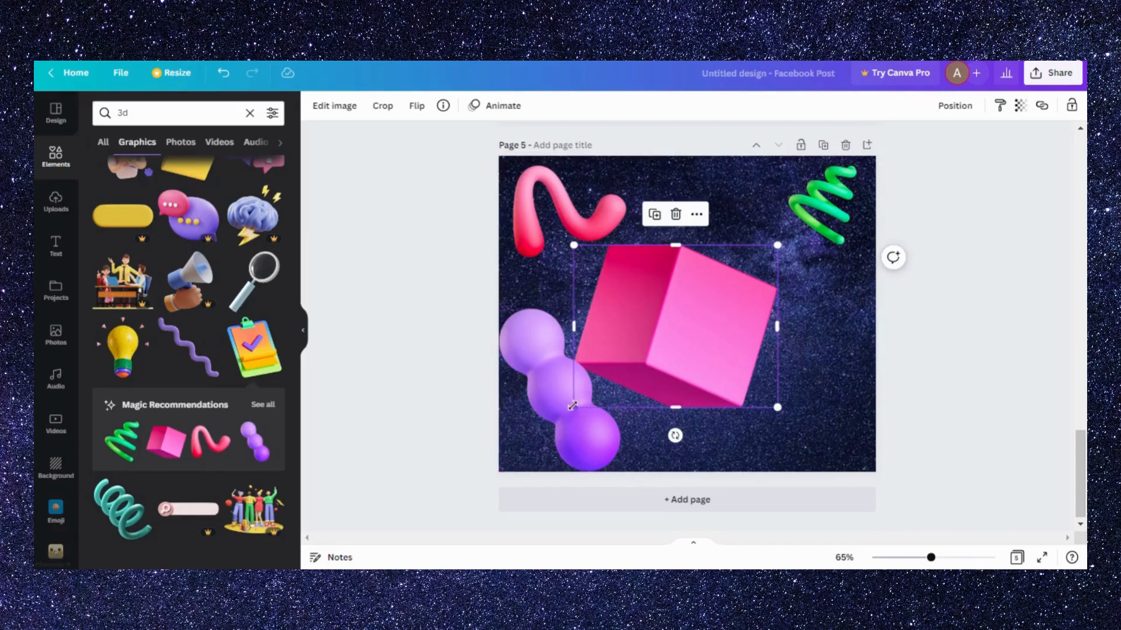
{"action": "left_click_drag", "start_coordinate": [573, 411], "coordinate": [623, 377]}
{"action": "left_click_drag", "start_coordinate": [720, 323], "coordinate": [704, 324]}
- Shrink the purple spheres and move them slightly inward from the page edge, and centre the pink cube horizontally
{"action": "left_click", "coordinate": [605, 464]}
{"action": "left_click_drag", "start_coordinate": [619, 473], "coordinate": [593, 435]}
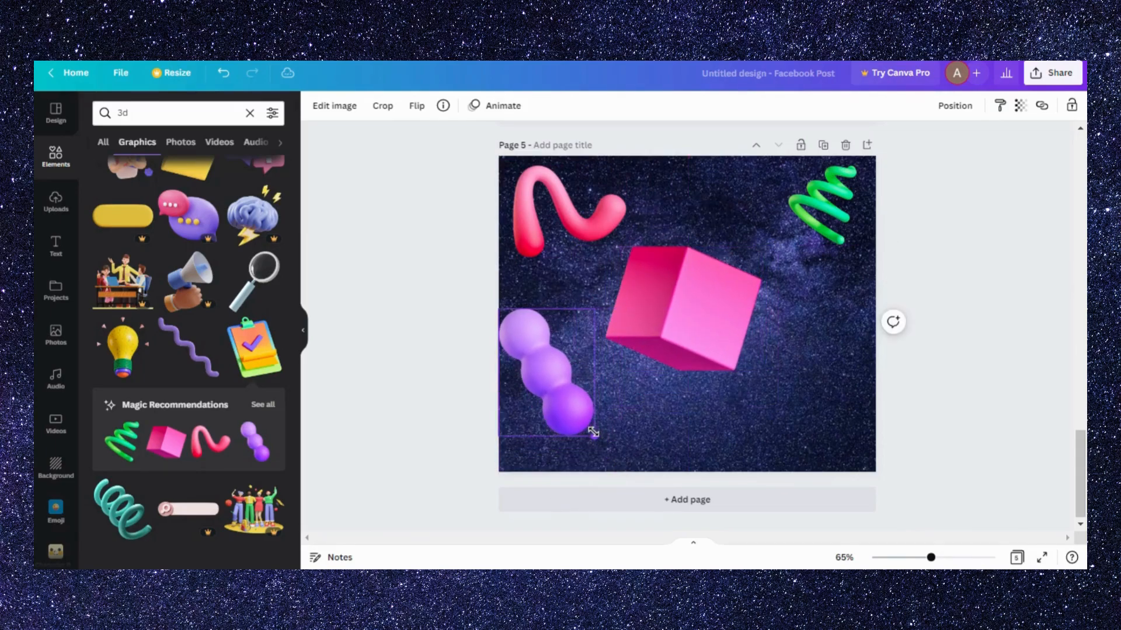
{"action": "left_click_drag", "start_coordinate": [535, 396], "coordinate": [565, 416]}
{"action": "mouse_move", "coordinate": [741, 340]}
{"action": "left_mouse_down"}
{"action": "mouse_move", "coordinate": [753, 338]}
{"action": "mouse_move", "coordinate": [743, 336]}
{"action": "left_mouse_up"}
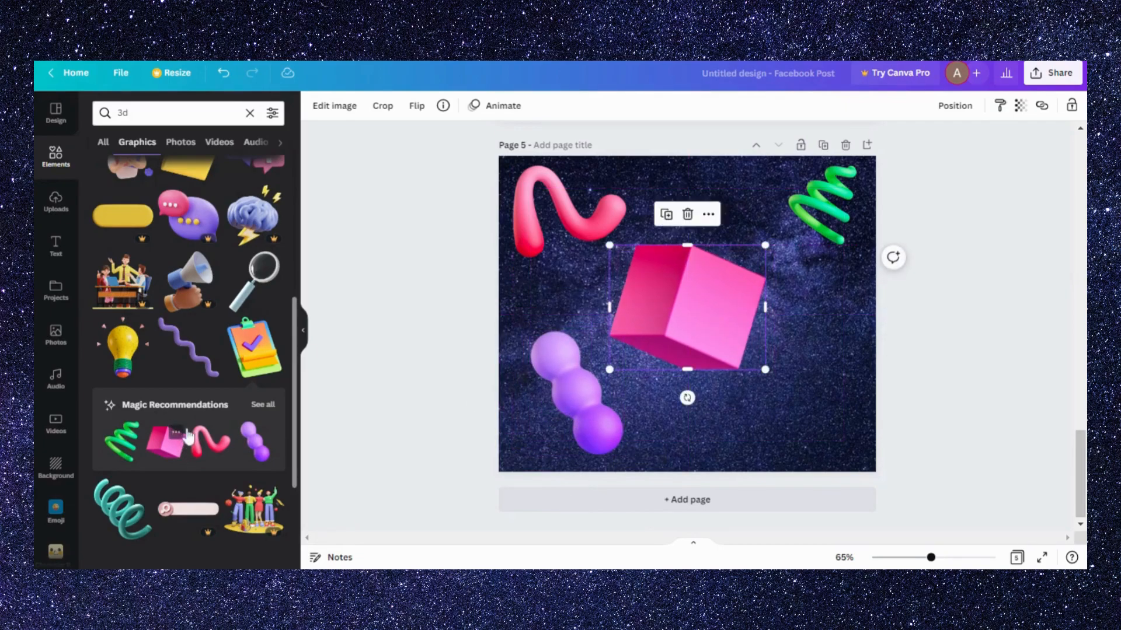
- Add the teal coil graphic to page 5, shrunk into the lower-right corner
{"action": "left_click", "coordinate": [120, 509]}
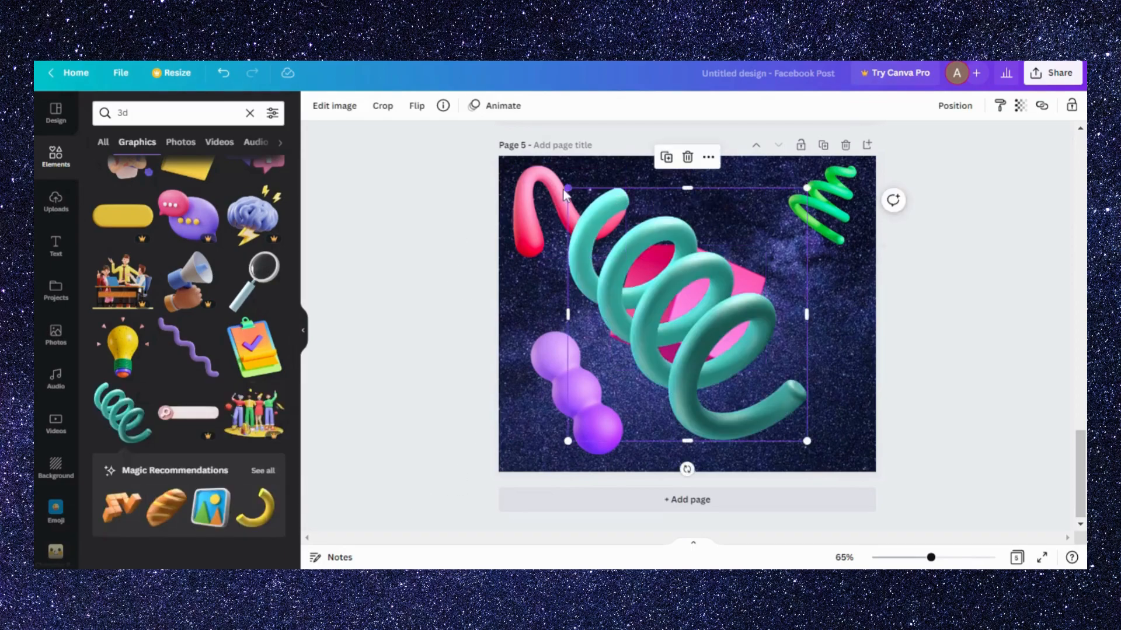
{"action": "left_click_drag", "start_coordinate": [588, 219], "coordinate": [805, 410]}
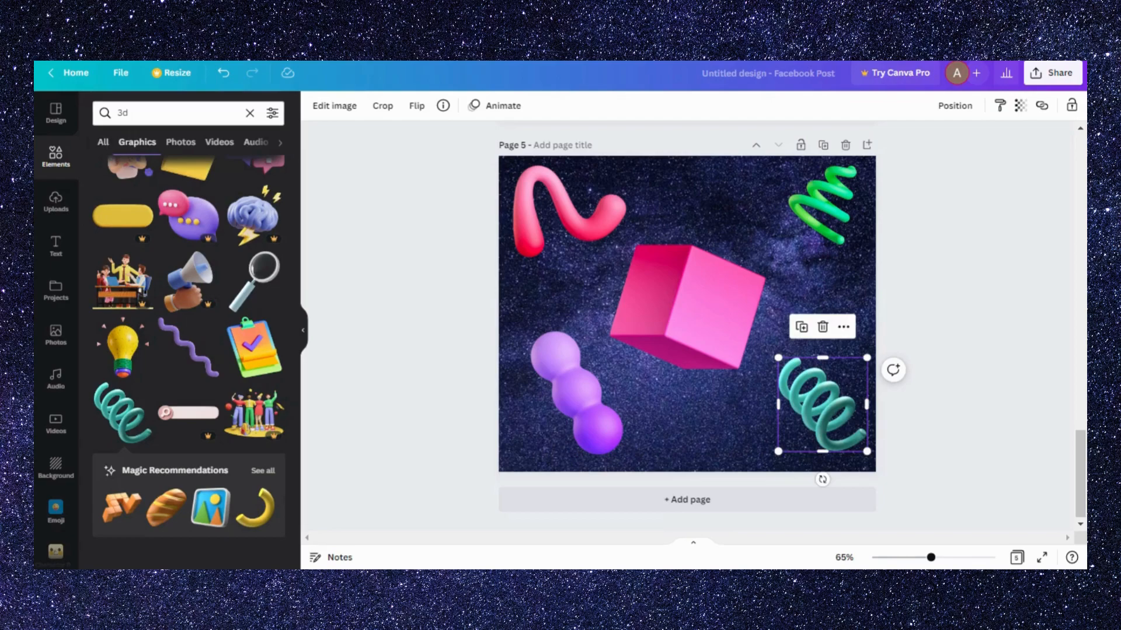
- Search the graphics for "3d emoji" and look through the results
{"action": "left_click", "coordinate": [132, 113]}
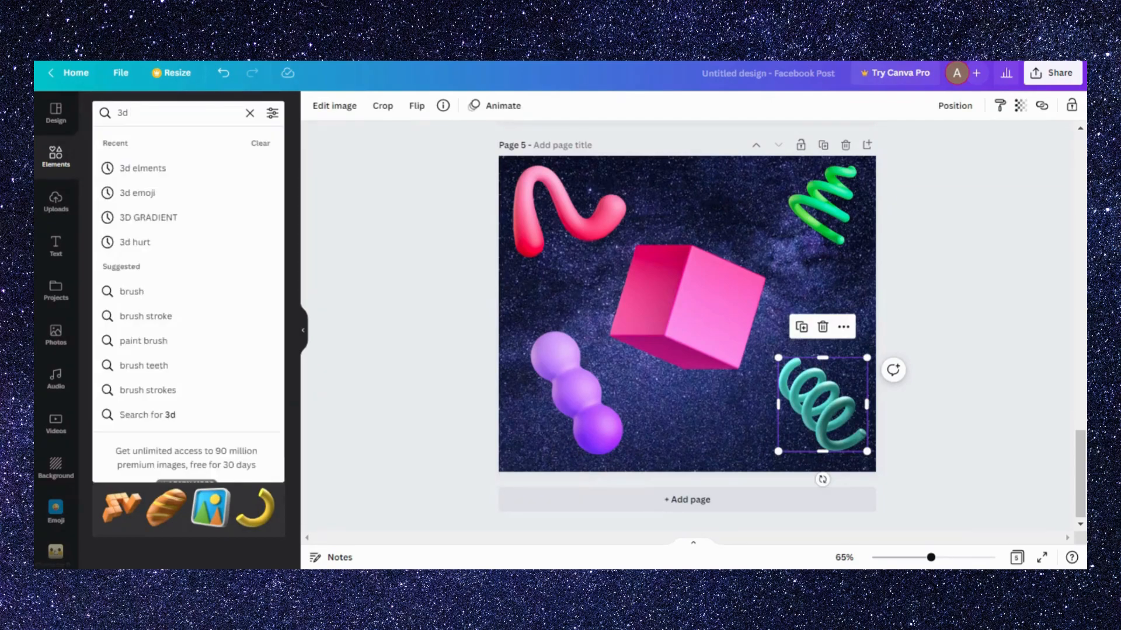
{"action": "type", "text": "emoji"}
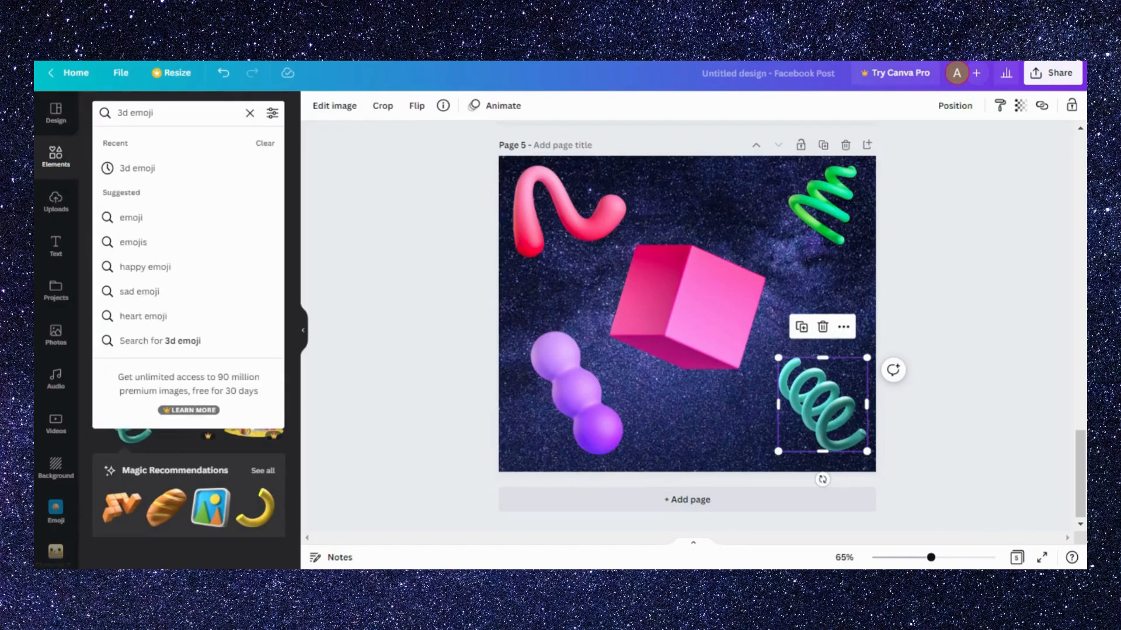
{"action": "key", "text": "Return"}
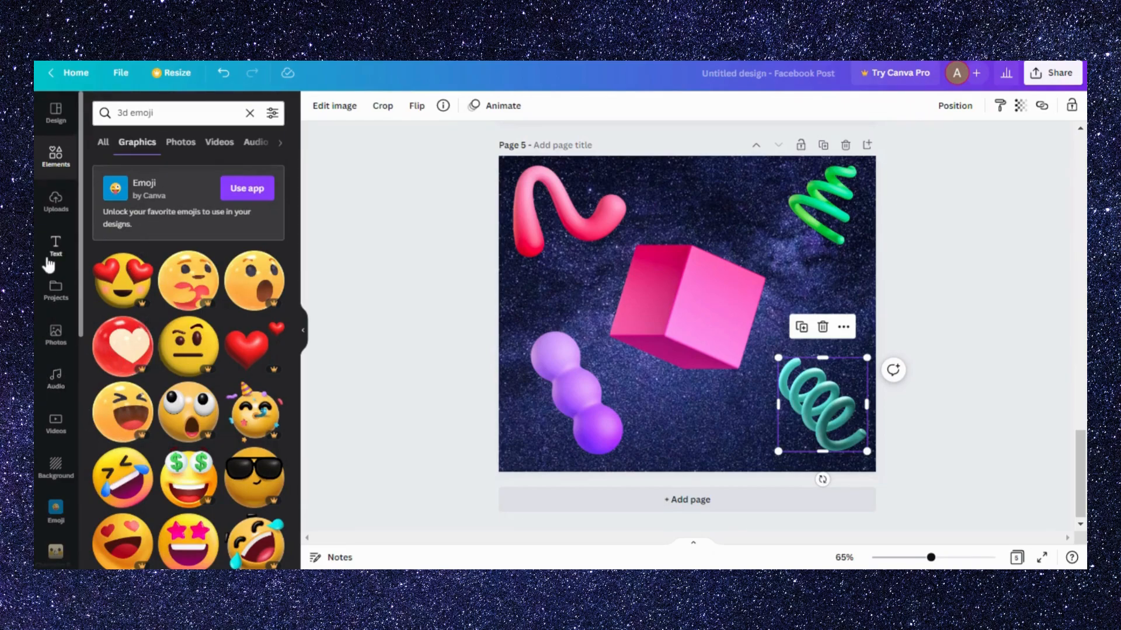
{"action": "scroll", "coordinate": [46, 265], "scroll_direction": "down", "scroll_amount": 3}
{"action": "scroll", "coordinate": [40, 347], "scroll_direction": "up", "scroll_amount": 3}
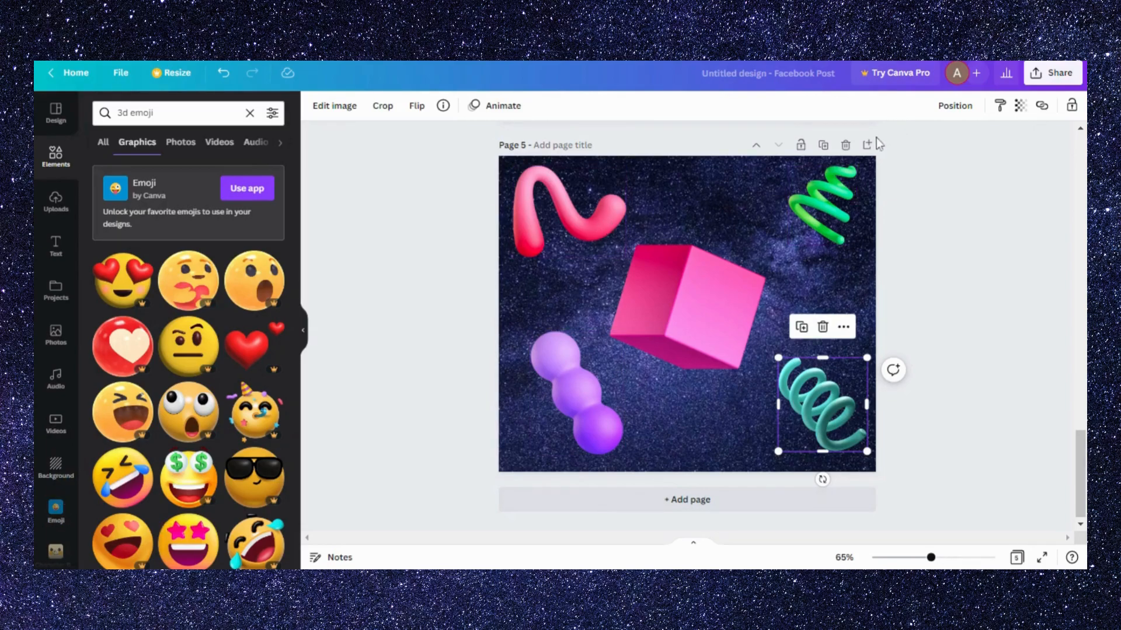
- Duplicate page 5 and delete all the 3D graphics from the copy, keeping only the starry background
{"action": "left_click", "coordinate": [823, 146]}
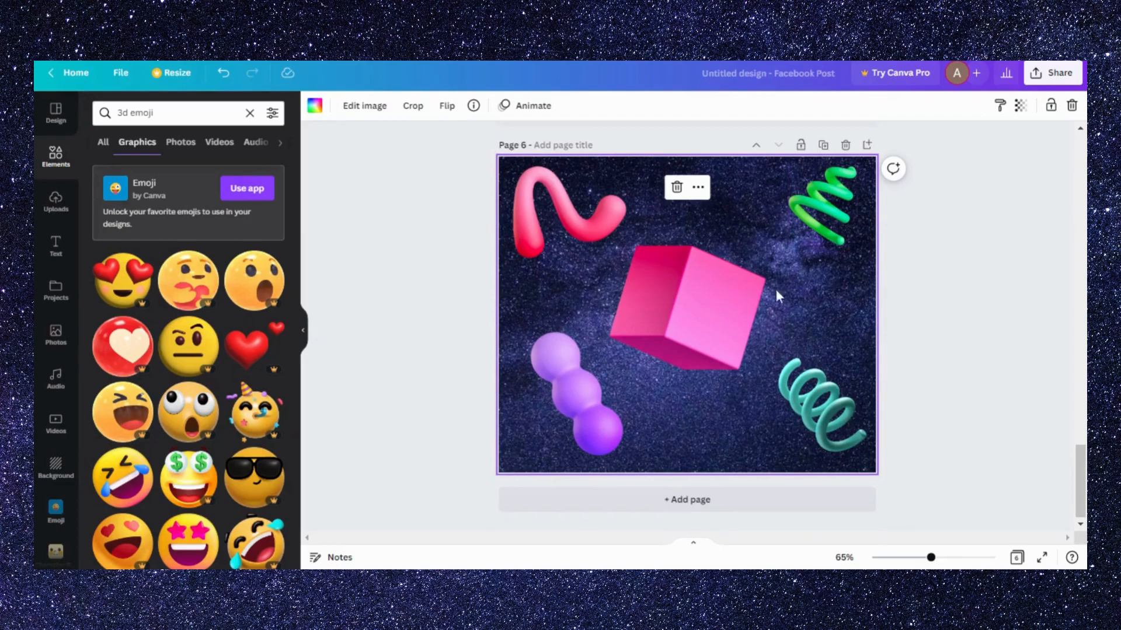
{"action": "left_click_drag", "start_coordinate": [501, 169], "coordinate": [824, 434]}
{"action": "key", "text": "Delete"}
- From the Emoji app, add the nerd-glasses face just above the page's centre and the crying face in the lower-left corner
{"action": "left_click", "coordinate": [55, 511]}
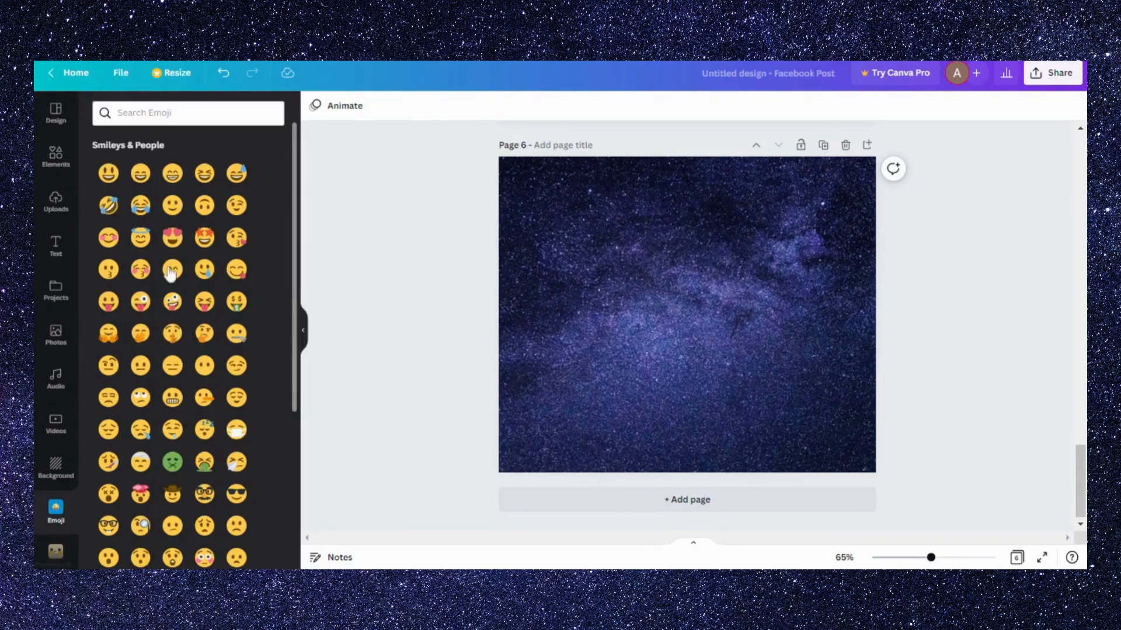
{"action": "scroll", "coordinate": [176, 464], "scroll_direction": "down", "scroll_amount": 5}
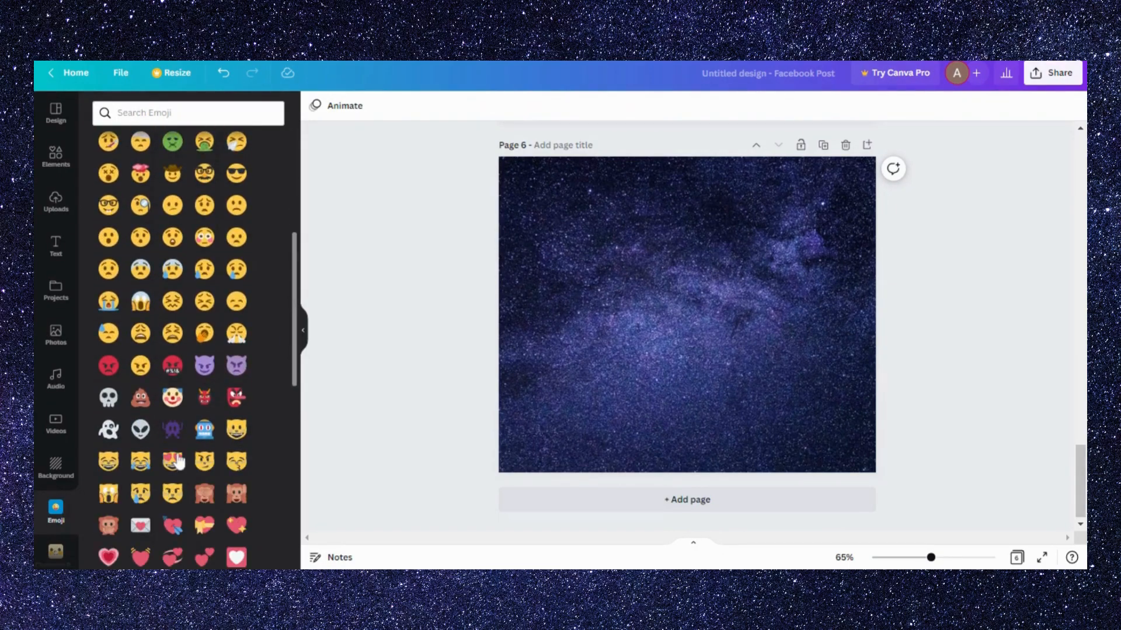
{"action": "left_click", "coordinate": [114, 208]}
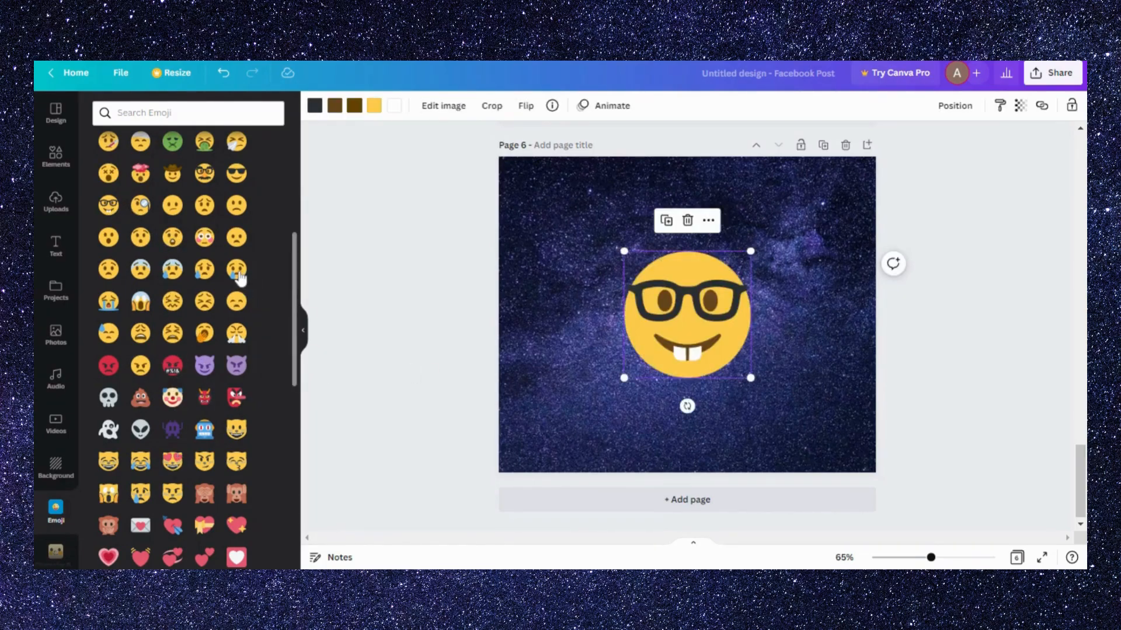
{"action": "left_click", "coordinate": [239, 278]}
{"action": "left_click_drag", "start_coordinate": [688, 336], "coordinate": [567, 398]}
{"action": "mouse_move", "coordinate": [678, 323]}
{"action": "left_mouse_down"}
{"action": "mouse_move", "coordinate": [567, 234]}
{"action": "mouse_move", "coordinate": [696, 311]}
{"action": "left_mouse_up"}
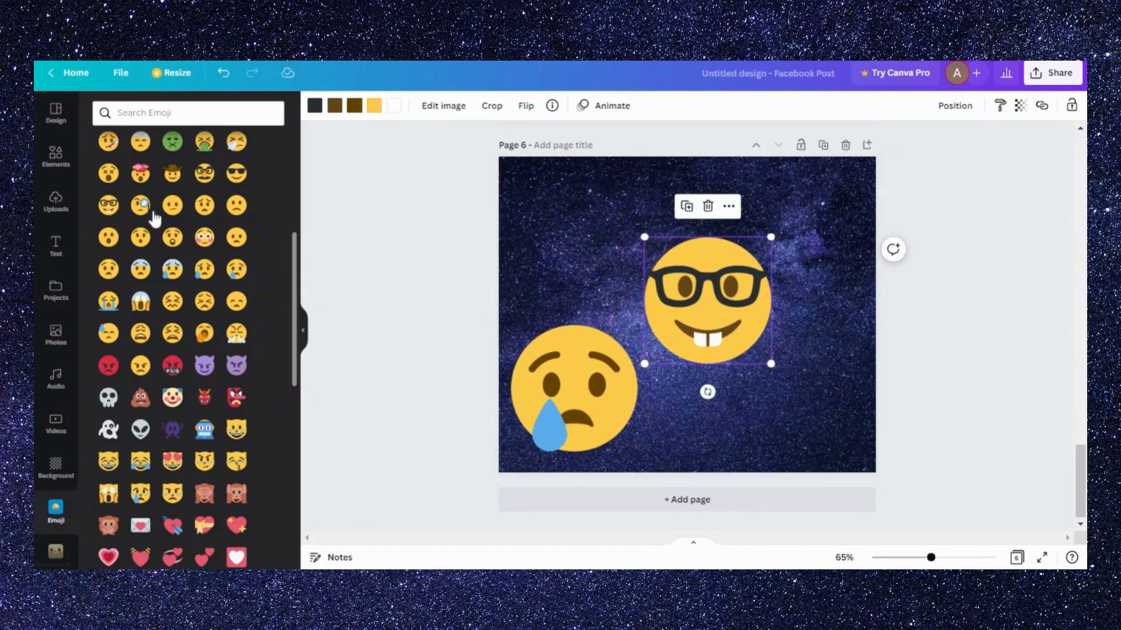
- Add the monocle emoji in page 6's lower-right corner and centre the nerd-glasses emoji horizontally
{"action": "left_click", "coordinate": [150, 216]}
{"action": "left_click_drag", "start_coordinate": [688, 320], "coordinate": [811, 395]}
{"action": "mouse_move", "coordinate": [718, 330]}
{"action": "left_mouse_down"}
{"action": "mouse_move", "coordinate": [680, 323]}
{"action": "mouse_move", "coordinate": [697, 325]}
{"action": "left_mouse_up"}
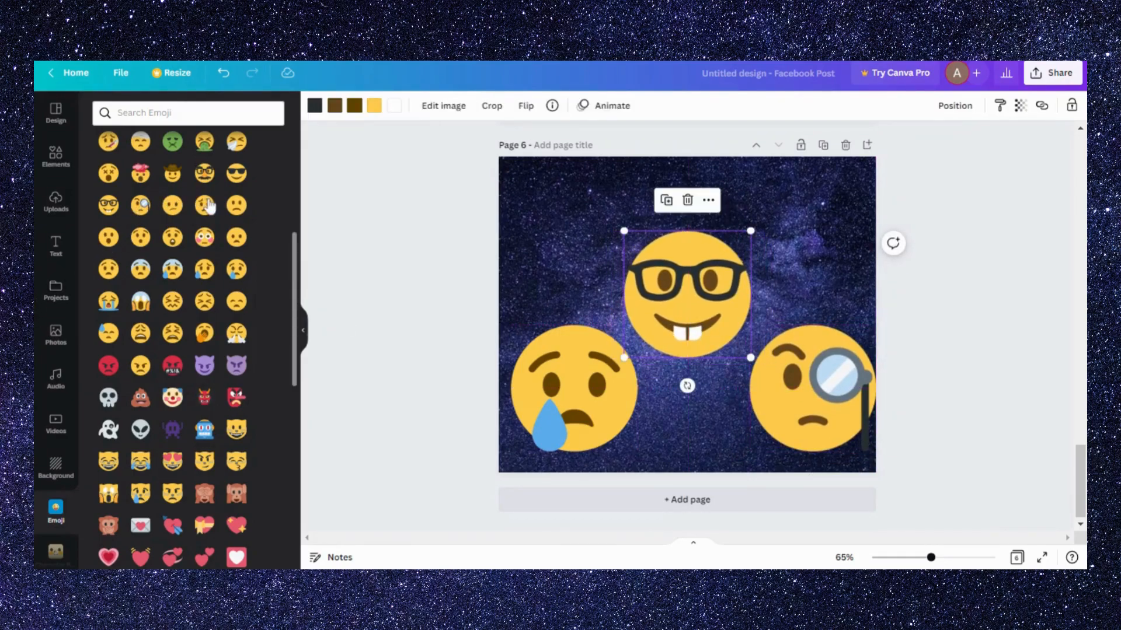
- Add the worried emoji in page 6's upper-left corner and the sunglasses emoji in its upper-right corner
{"action": "left_click_drag", "start_coordinate": [208, 213], "coordinate": [688, 257]}
{"action": "left_click_drag", "start_coordinate": [734, 311], "coordinate": [599, 223]}
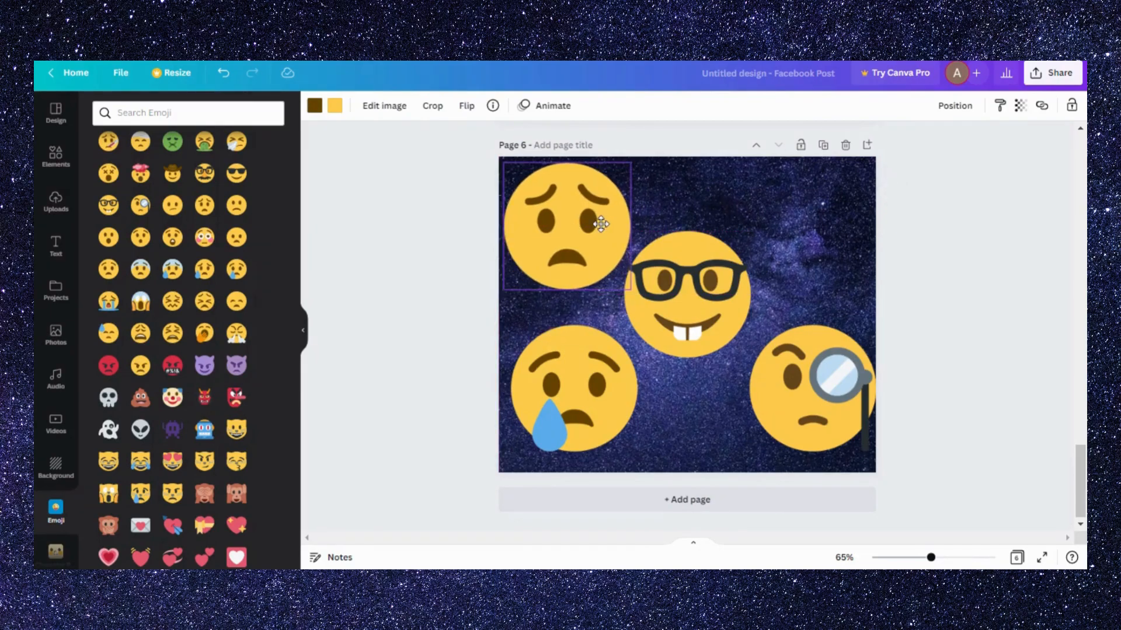
{"action": "left_click_drag", "start_coordinate": [238, 185], "coordinate": [677, 280]}
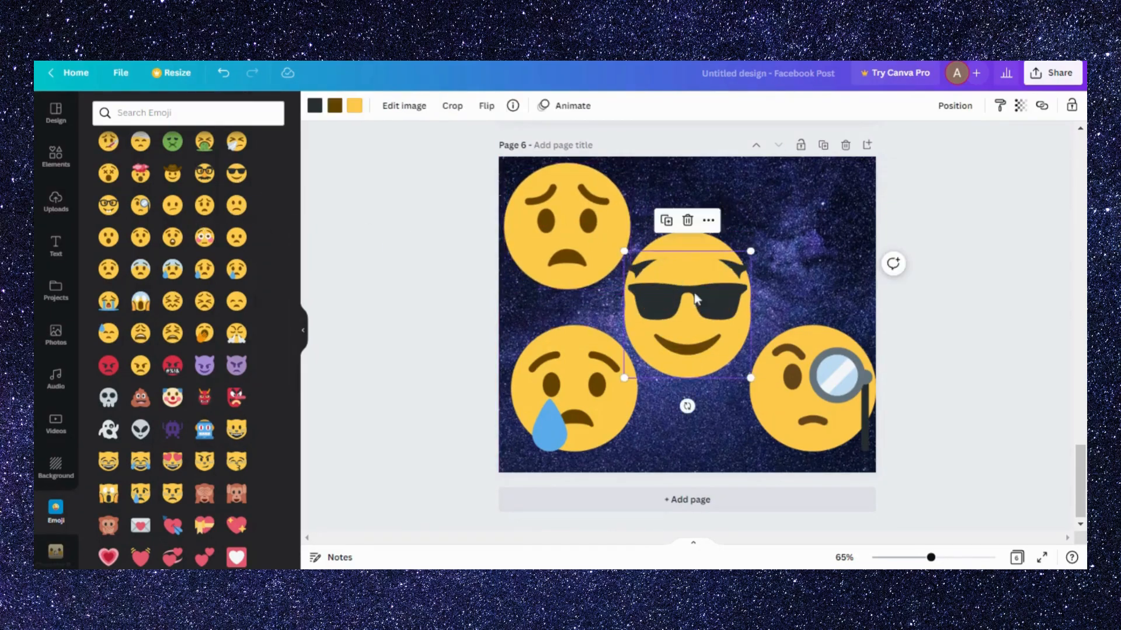
{"action": "left_click_drag", "start_coordinate": [686, 319], "coordinate": [804, 231]}
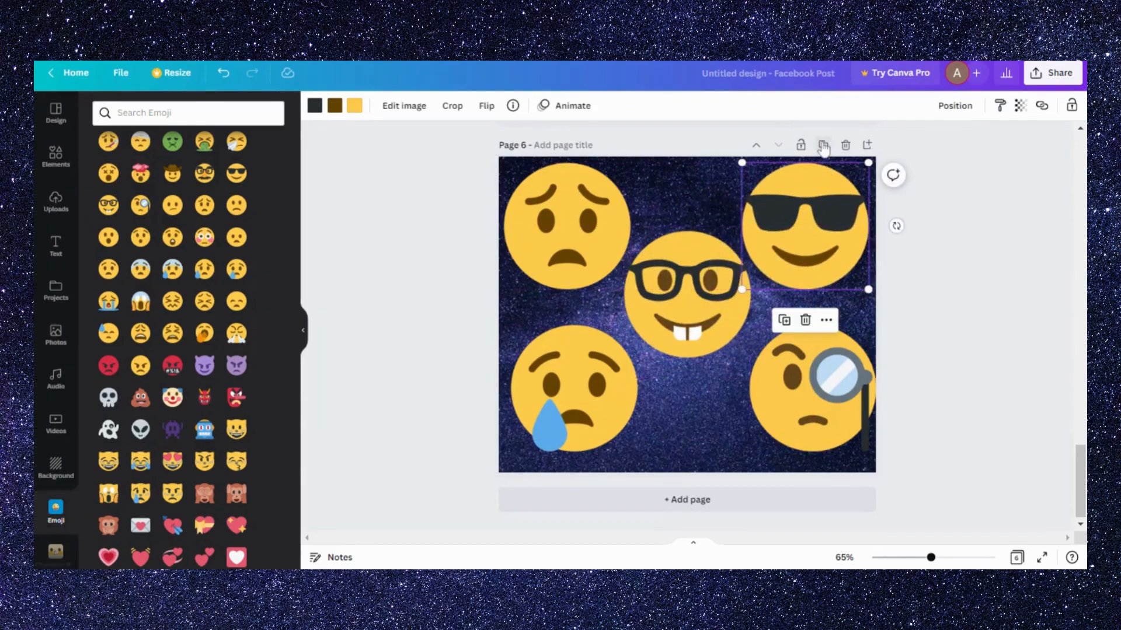
- Duplicate page 6 and delete all the emojis from the copy
{"action": "left_click", "coordinate": [823, 146]}
{"action": "left_click_drag", "start_coordinate": [467, 155], "coordinate": [952, 451]}
{"action": "key", "text": "Delete"}
- Add the tilted laughing face from the "3d emoji" graphics to page 7 and shrink it to about half size at the centre
{"action": "left_click", "coordinate": [54, 157]}
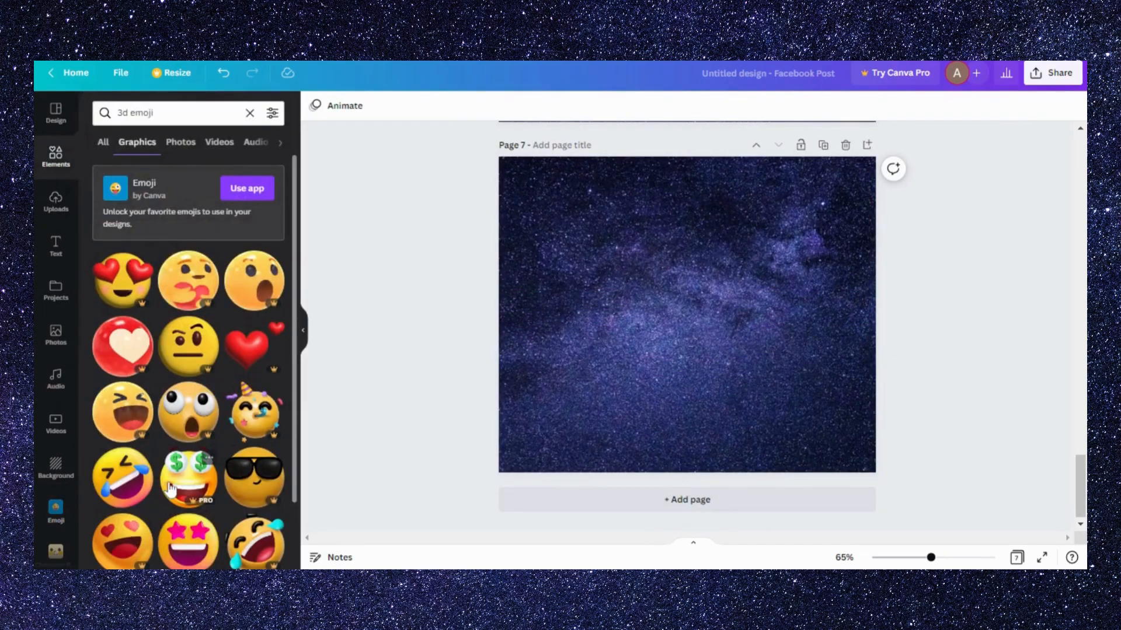
{"action": "scroll", "coordinate": [169, 489], "scroll_direction": "down", "scroll_amount": 4}
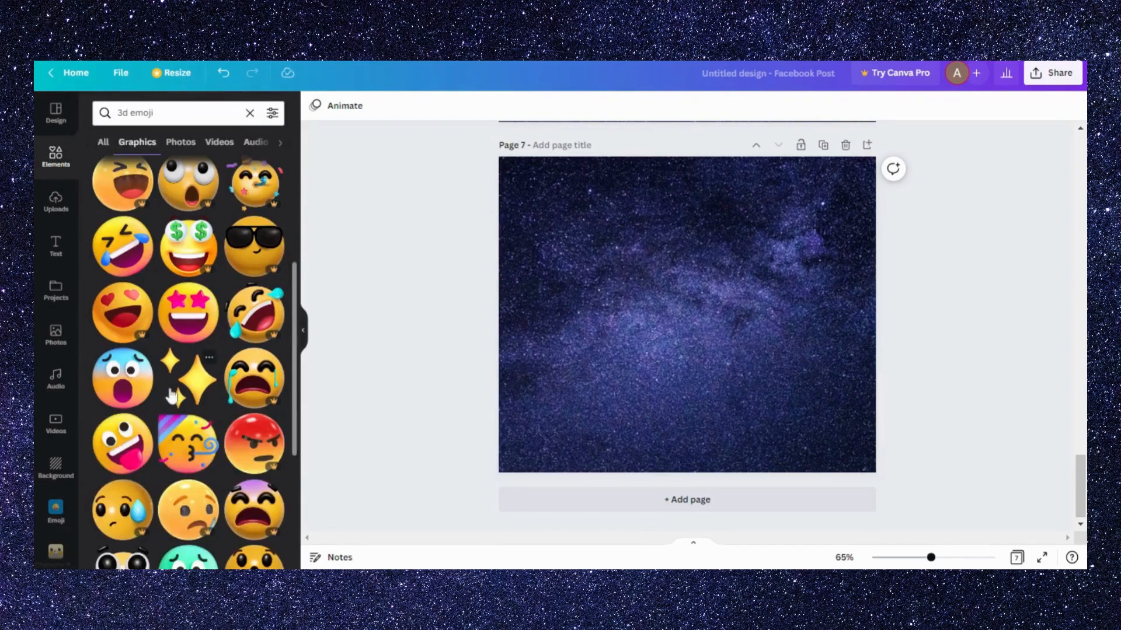
{"action": "left_click", "coordinate": [124, 246]}
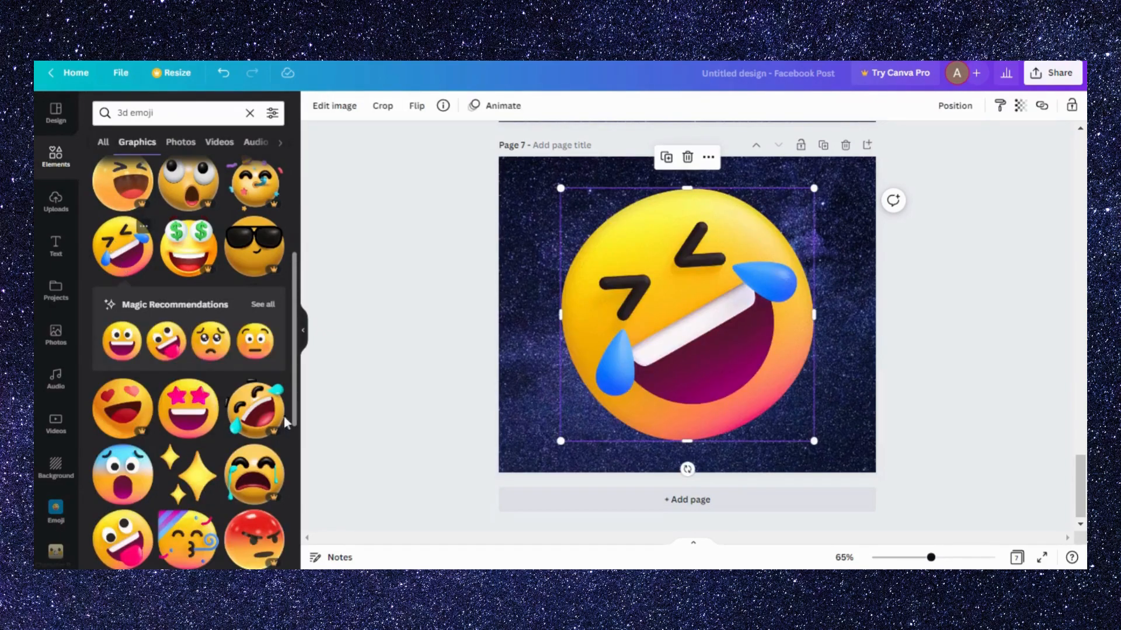
{"action": "left_click_drag", "start_coordinate": [561, 436], "coordinate": [711, 322]}
{"action": "left_click_drag", "start_coordinate": [782, 231], "coordinate": [716, 302]}
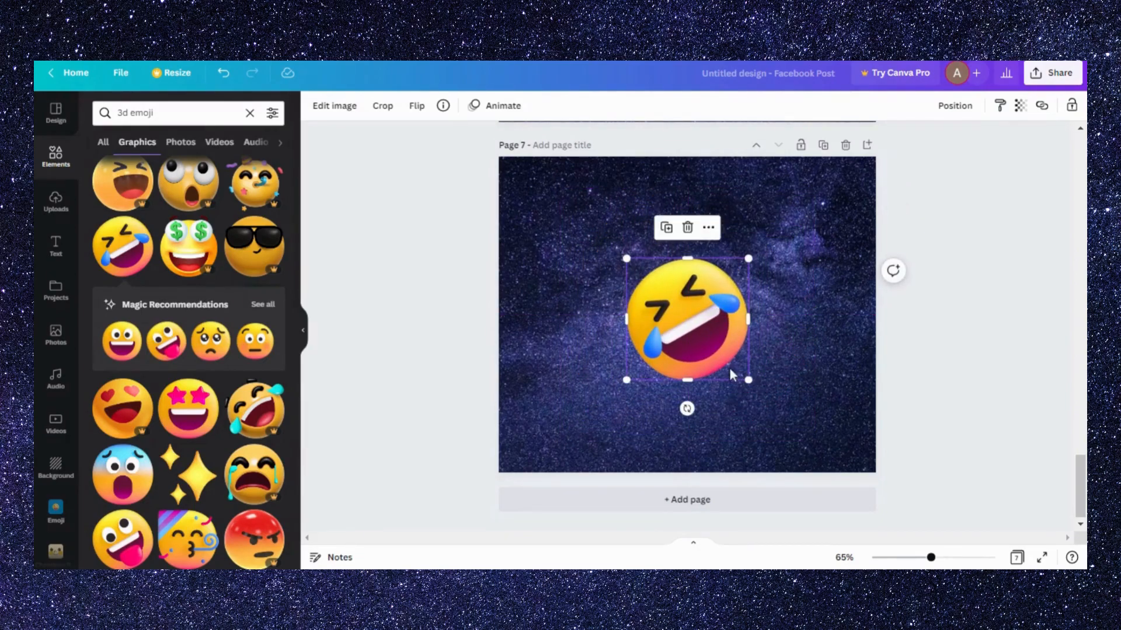
{"action": "left_click_drag", "start_coordinate": [686, 409], "coordinate": [642, 391]}
{"action": "left_click", "coordinate": [777, 402]}
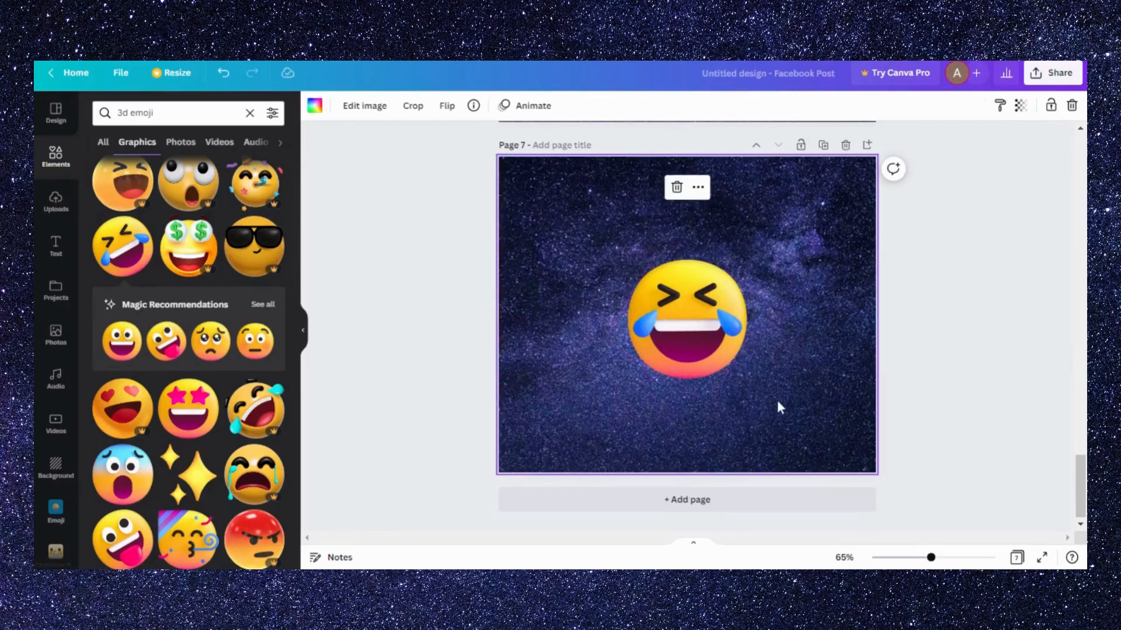
{"action": "key", "text": "ctrl+z"}
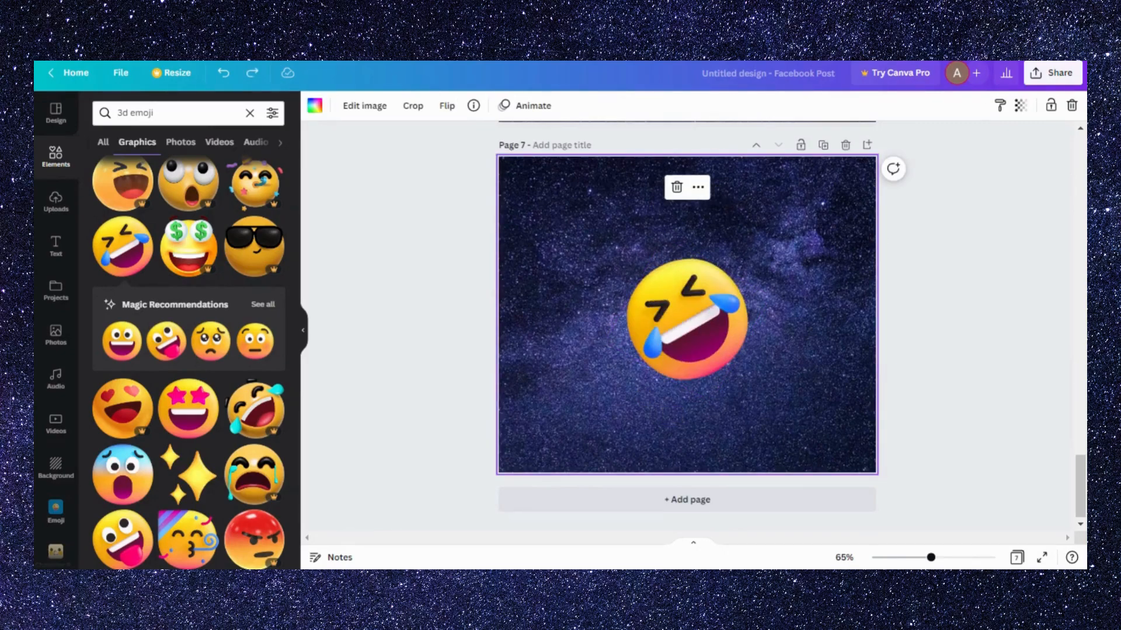
- Rotate the laughing emoji clockwise until its face is upright
{"action": "left_click", "coordinate": [741, 343]}
{"action": "left_click_drag", "start_coordinate": [687, 408], "coordinate": [640, 396]}
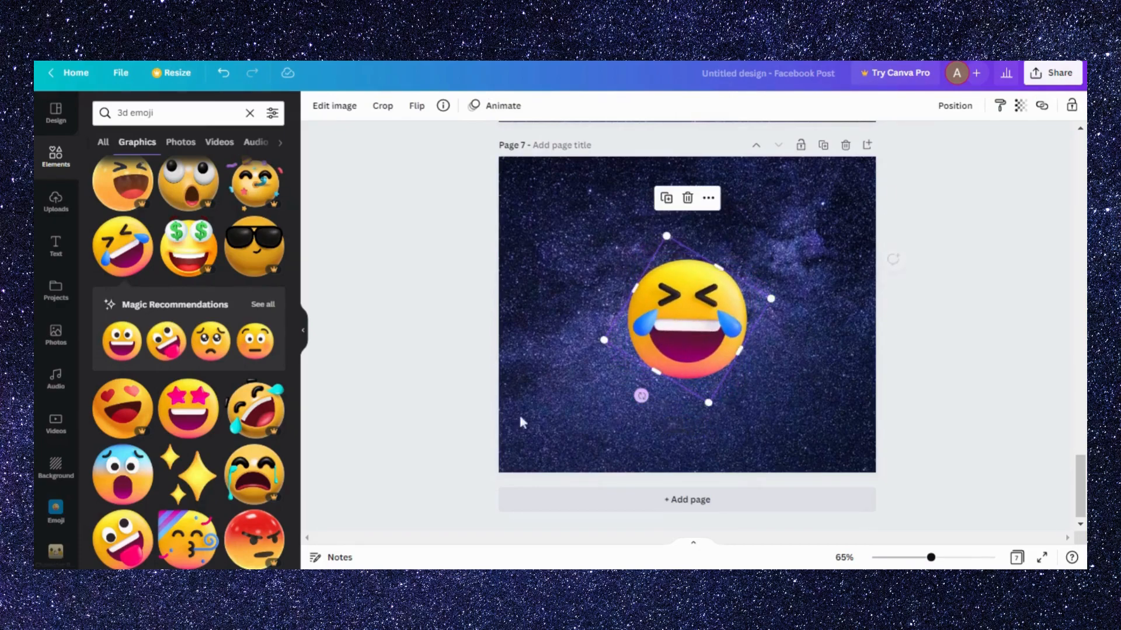
- From the full Magic Recommendations, add a small star-eyed emoji in page 7's upper-right corner and a small grinning one in the upper-left corner
{"action": "left_click", "coordinate": [267, 307]}
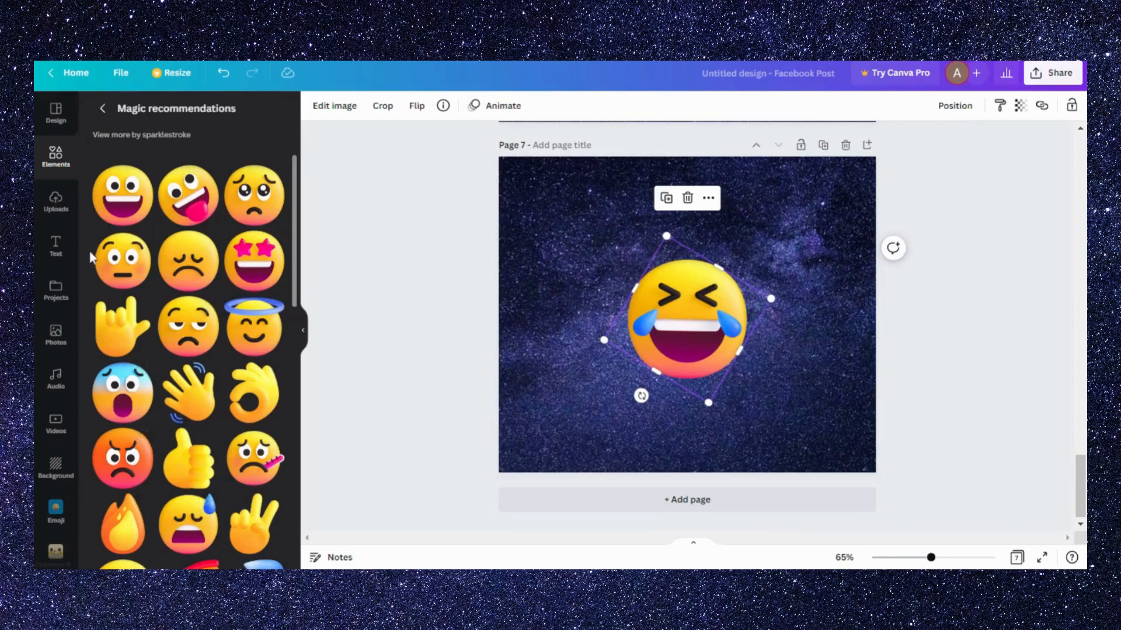
{"action": "left_click", "coordinate": [260, 279]}
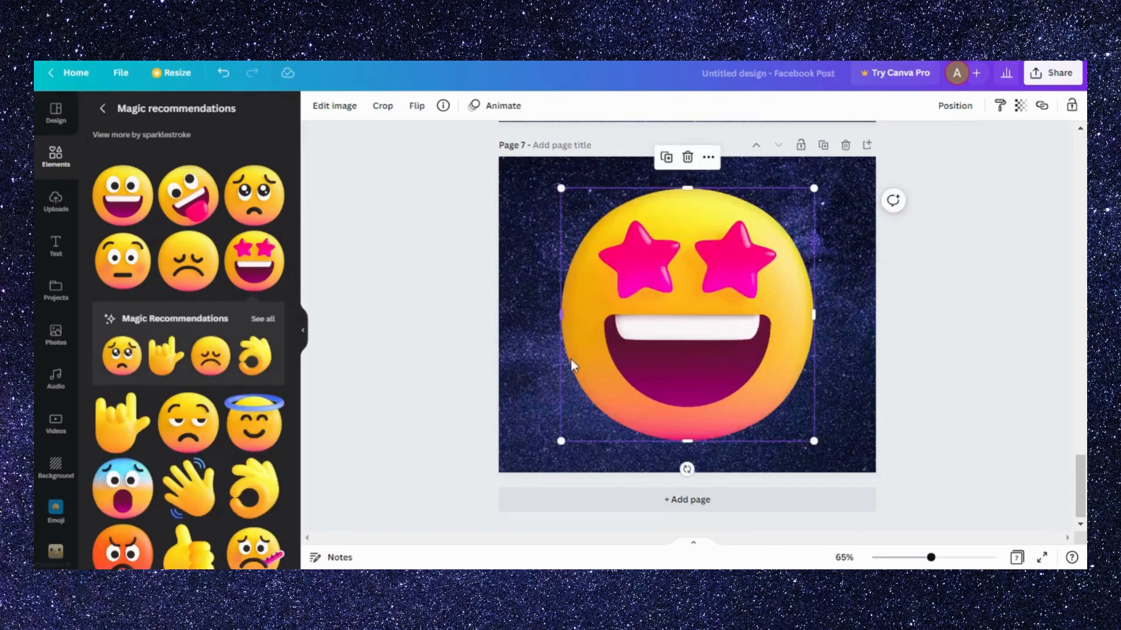
{"action": "left_click_drag", "start_coordinate": [563, 441], "coordinate": [818, 238]}
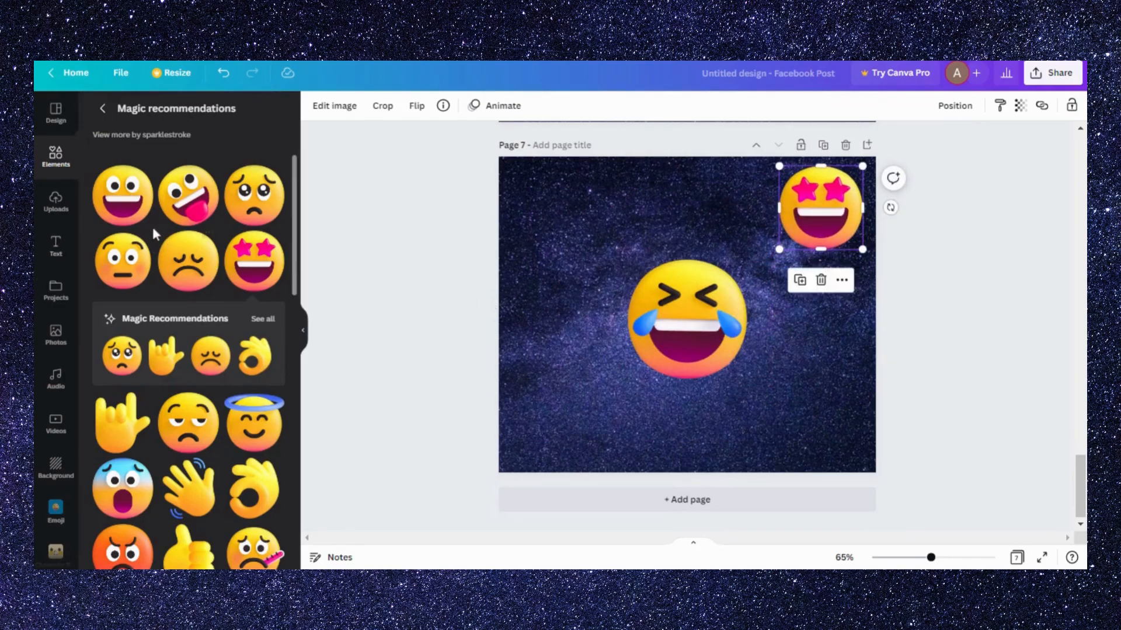
{"action": "left_click", "coordinate": [131, 202]}
{"action": "left_click_drag", "start_coordinate": [815, 189], "coordinate": [657, 345]}
{"action": "left_click_drag", "start_coordinate": [605, 373], "coordinate": [565, 182]}
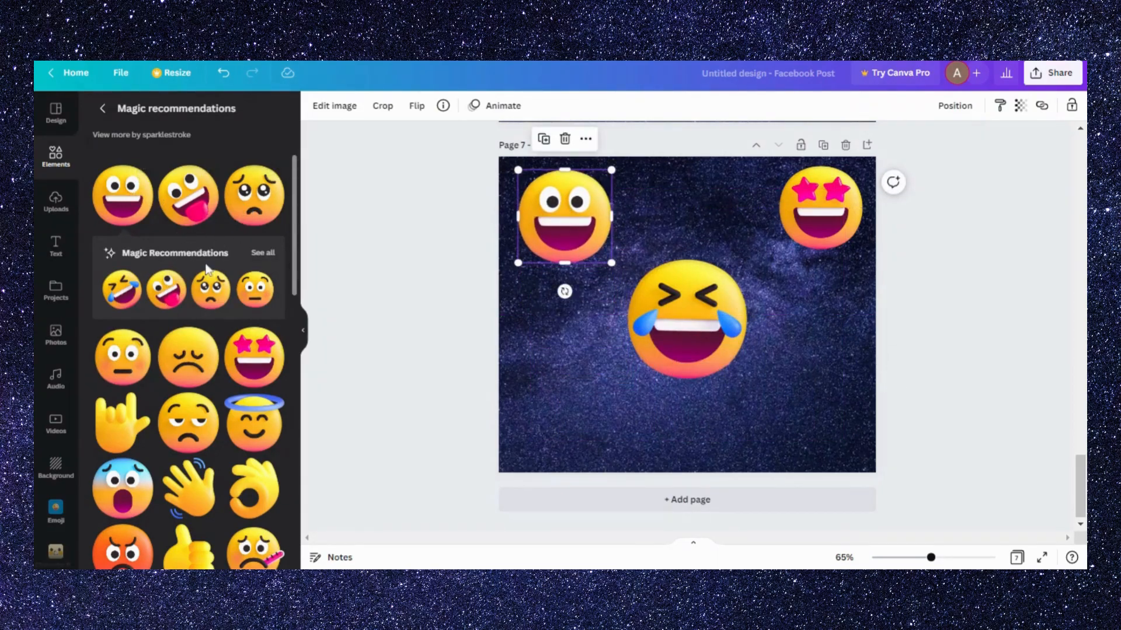
- Add the tongue-out emoji in page 7's lower-left corner and the halo emoji in the lower-right corner, both shrunk to fit
{"action": "left_click", "coordinate": [202, 222]}
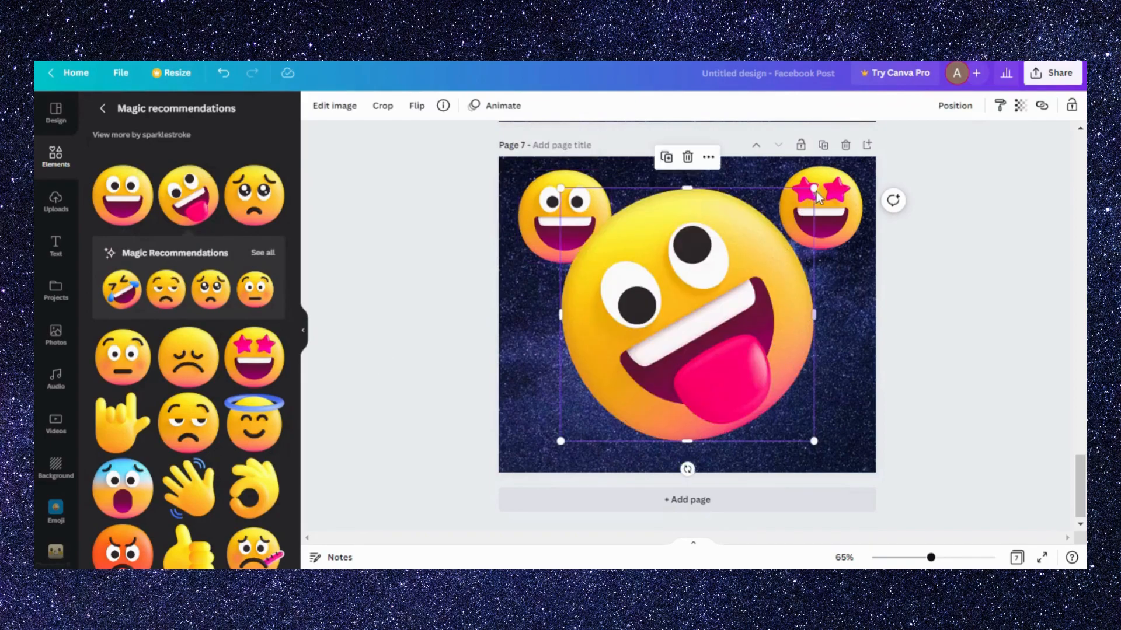
{"action": "left_click_drag", "start_coordinate": [776, 252], "coordinate": [611, 407]}
{"action": "left_click_drag", "start_coordinate": [660, 320], "coordinate": [611, 364]}
{"action": "left_click_drag", "start_coordinate": [527, 412], "coordinate": [538, 402]}
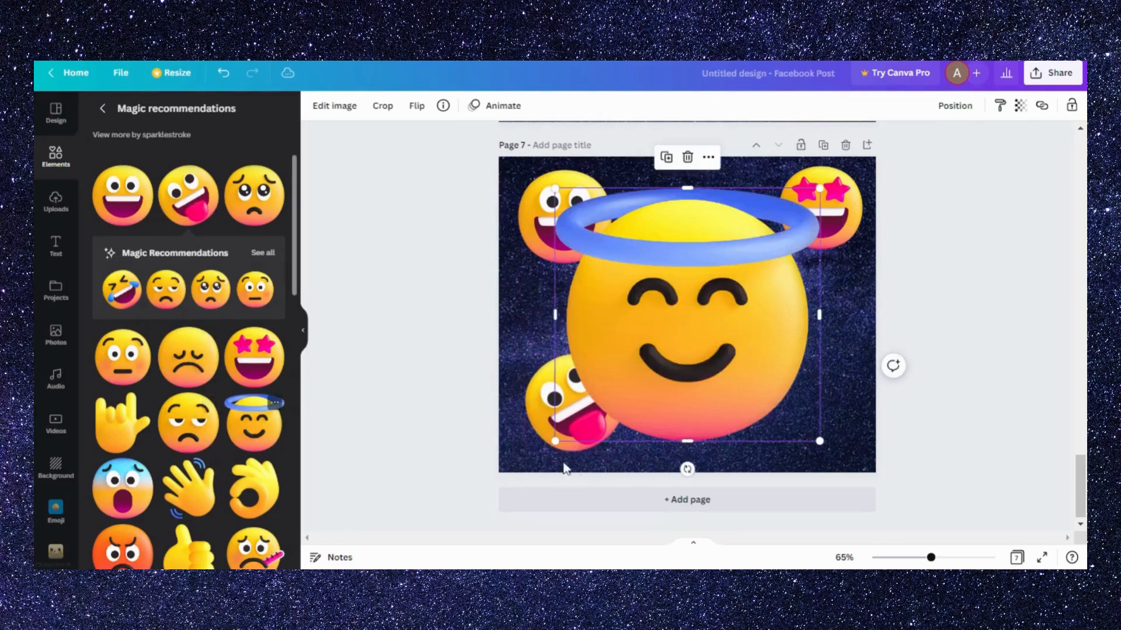
{"action": "left_click_drag", "start_coordinate": [540, 447], "coordinate": [707, 300]}
{"action": "left_click_drag", "start_coordinate": [757, 268], "coordinate": [806, 426]}
{"action": "scroll", "coordinate": [782, 406], "scroll_direction": "up", "scroll_amount": 5}
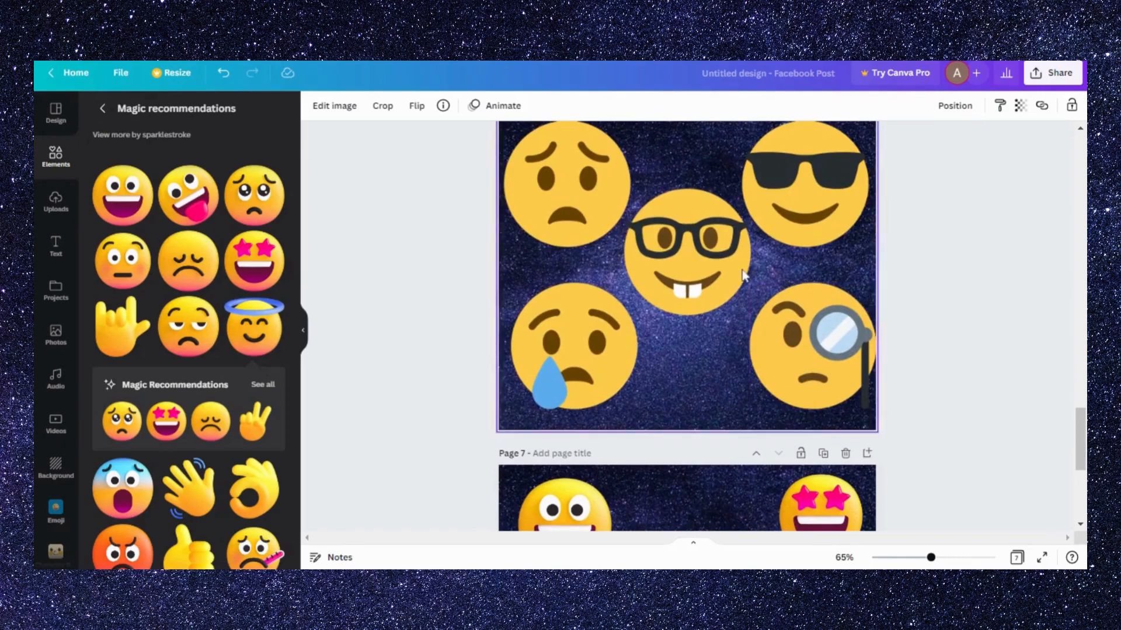
{"action": "scroll", "coordinate": [796, 376], "scroll_direction": "up", "scroll_amount": 2}
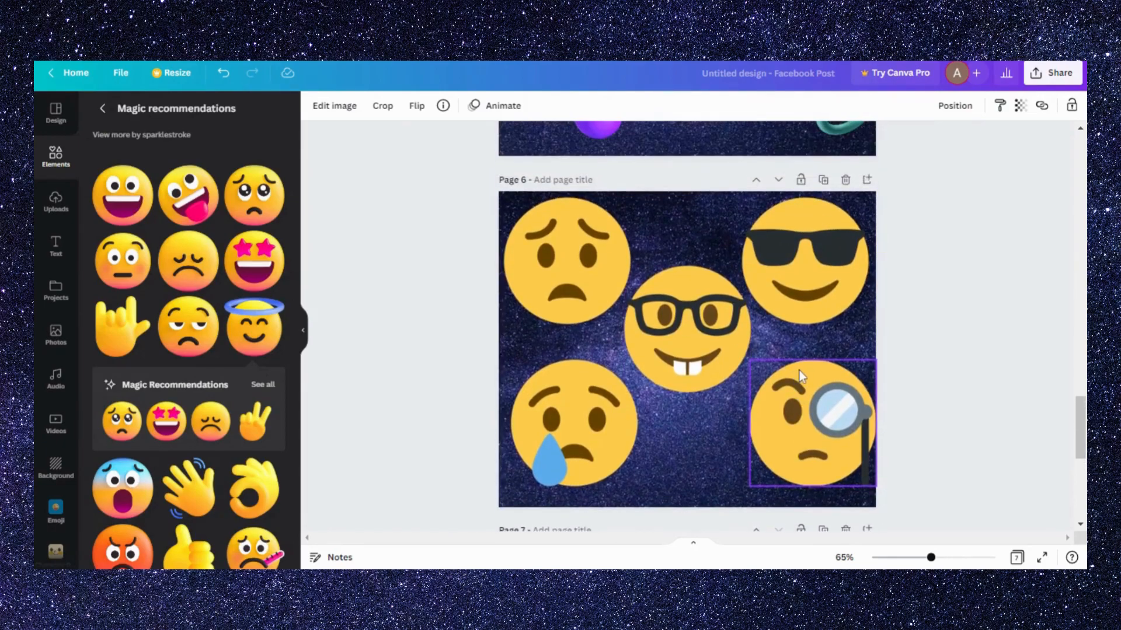
{"action": "scroll", "coordinate": [798, 370], "scroll_direction": "down", "scroll_amount": 10}
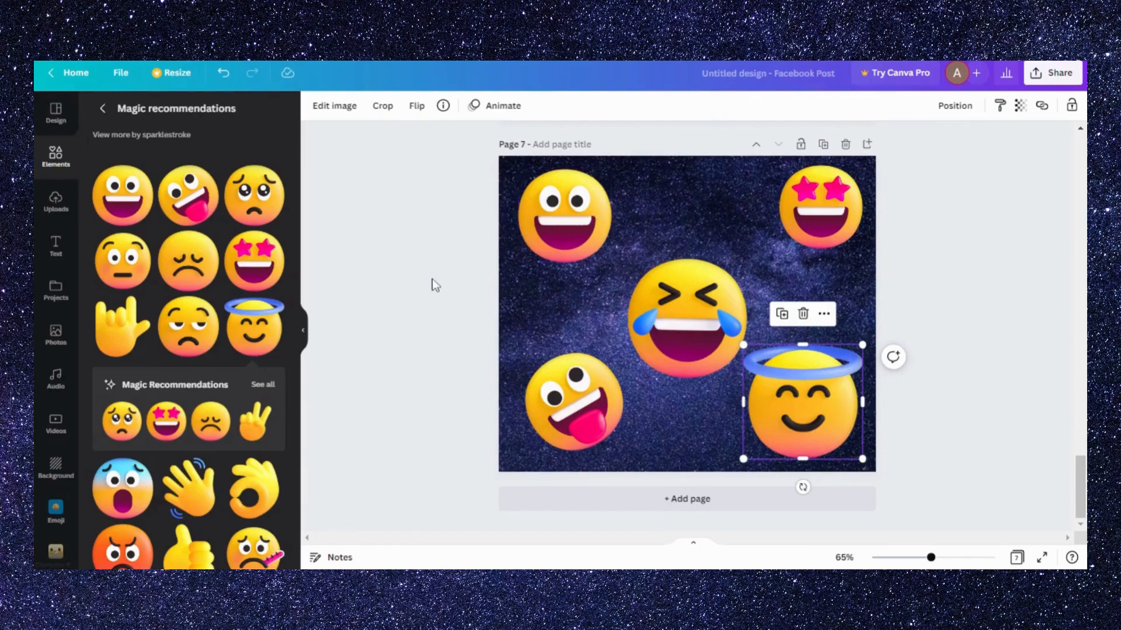
{"action": "left_click_drag", "start_coordinate": [452, 172], "coordinate": [958, 421]}
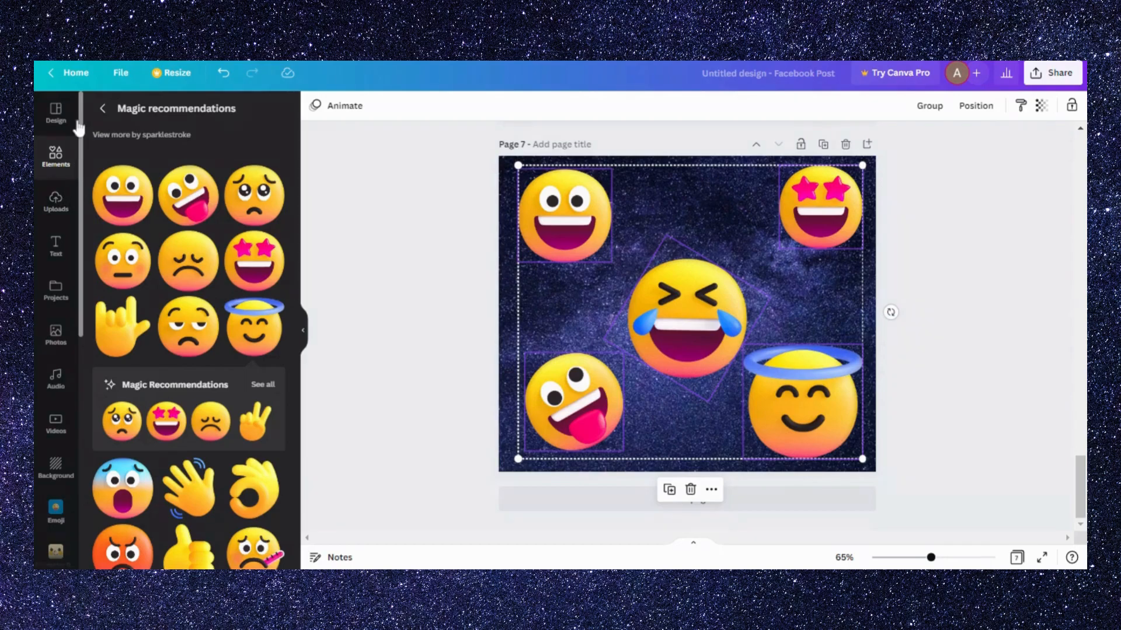
- Leave the Magic Recommendations for the "3d emoji" results and replace that search with "3dgradients" in the graphics
{"action": "left_click", "coordinate": [43, 166]}
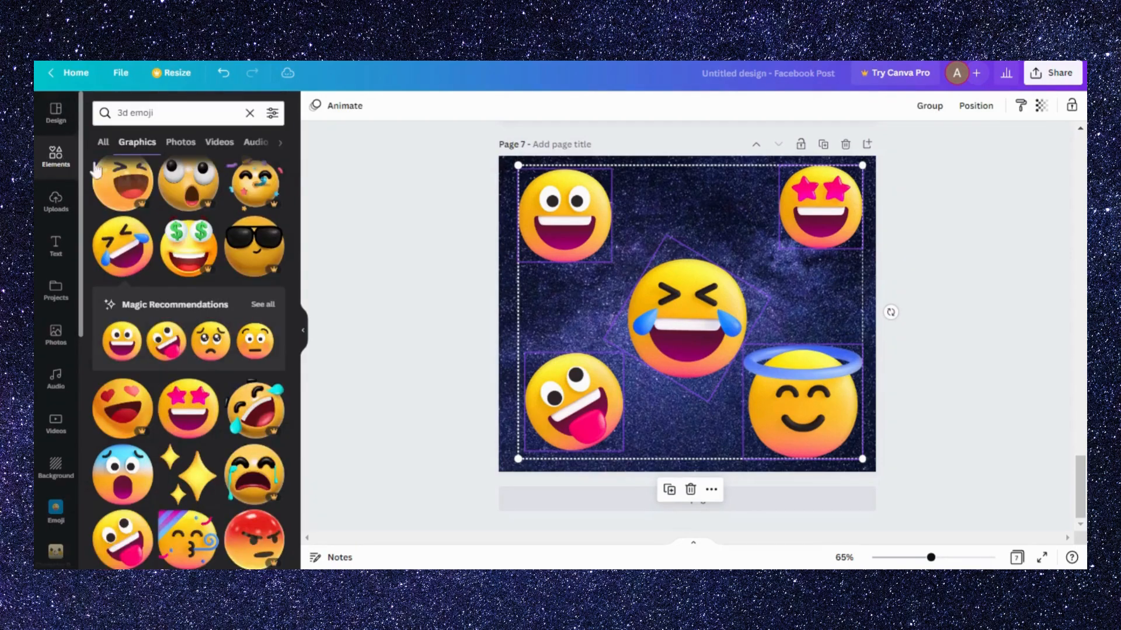
{"action": "scroll", "coordinate": [164, 303], "scroll_direction": "down", "scroll_amount": 5}
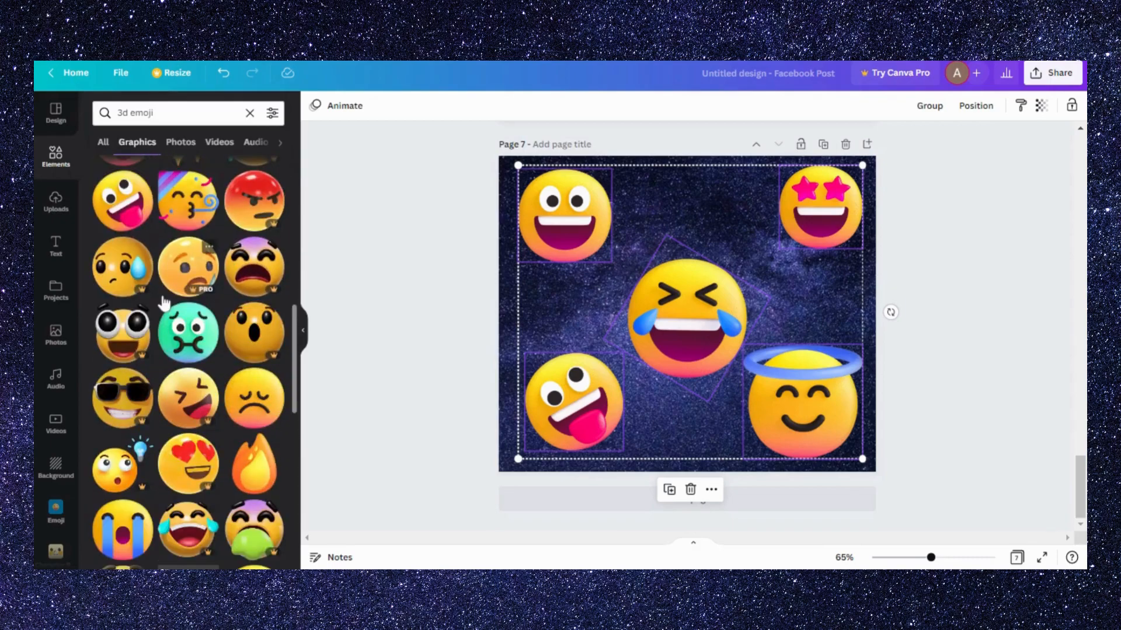
{"action": "scroll", "coordinate": [164, 303], "scroll_direction": "down", "scroll_amount": 5}
{"action": "left_click", "coordinate": [156, 113]}
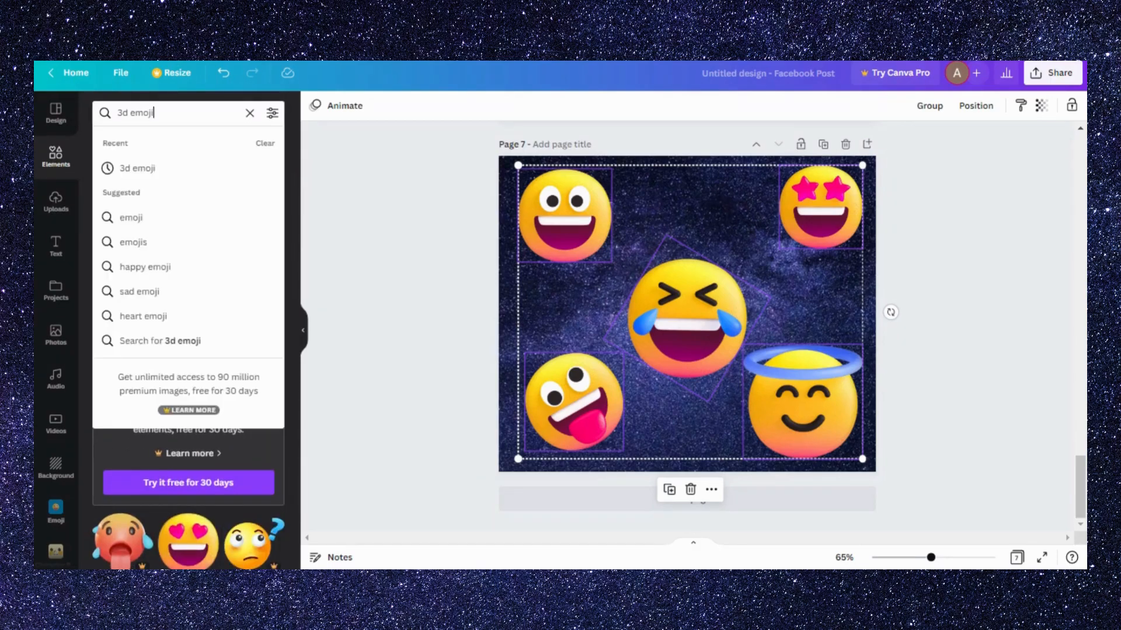
{"action": "key", "text": "BackSpace"}
{"action": "key", "text": "BackSpace"}
{"action": "key", "text": "BackSpace"}
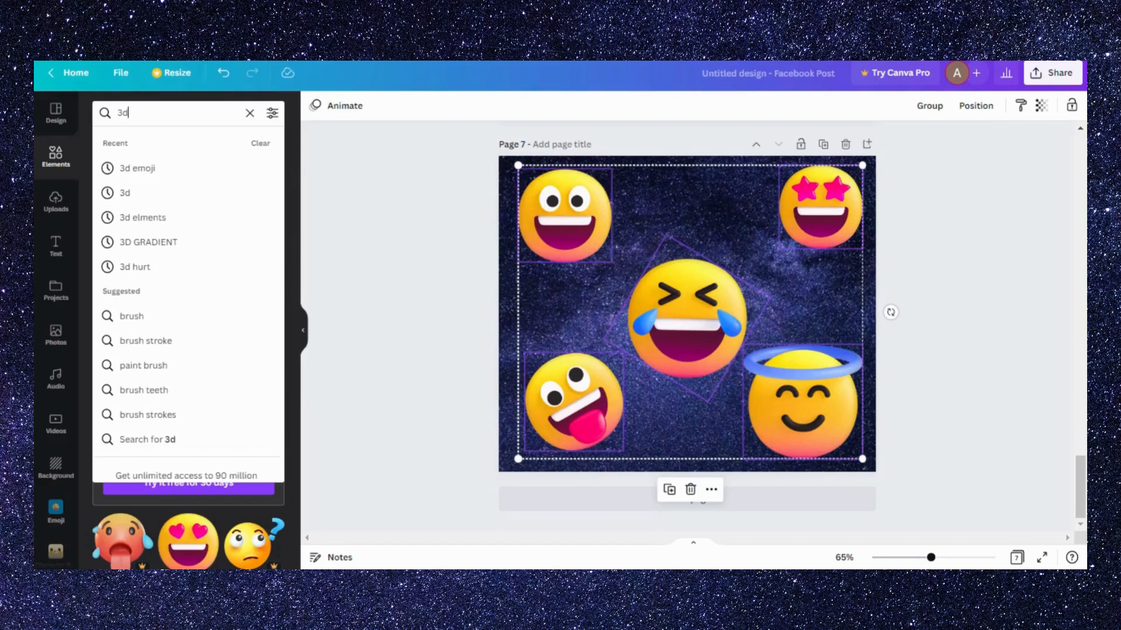
{"action": "type", "text": "gradients"}
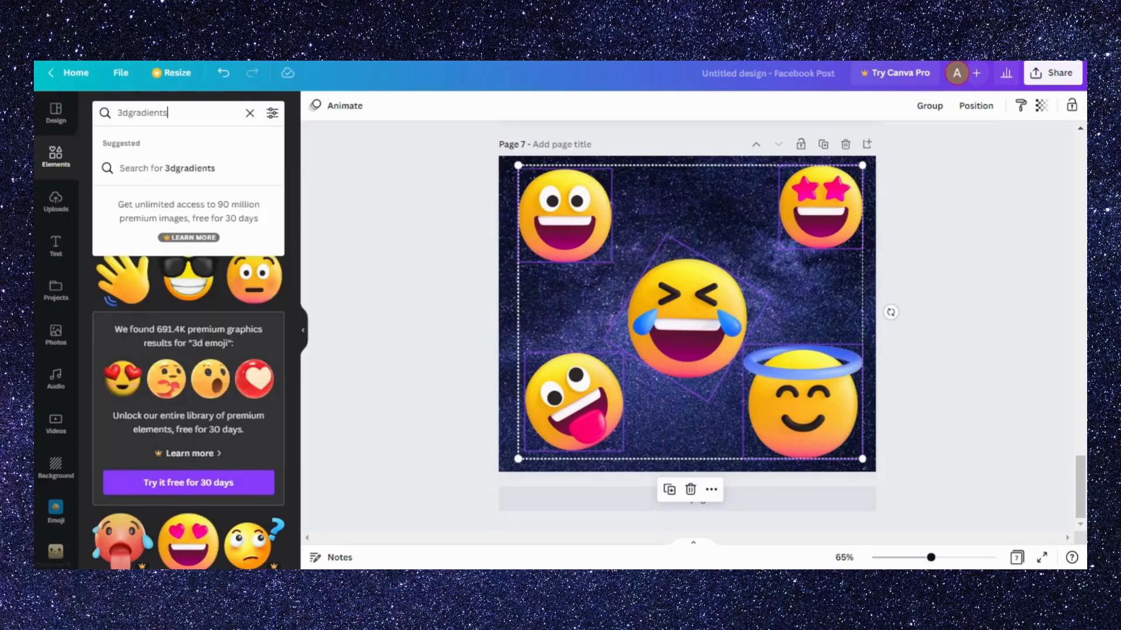
{"action": "key", "text": "Return"}
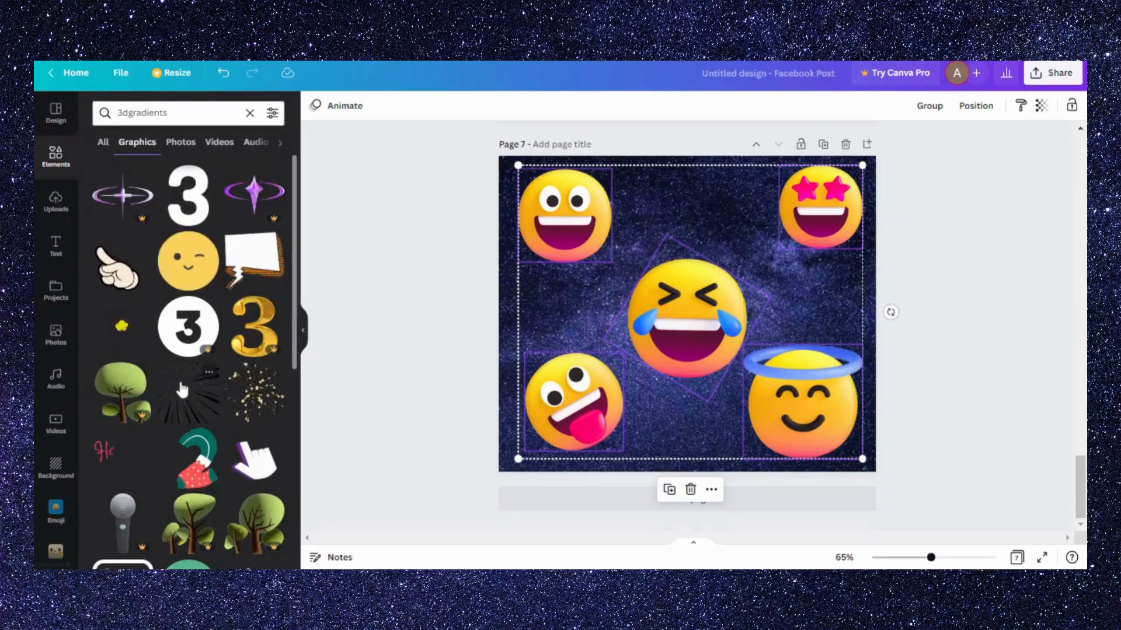
- Look through the "3dgradients" graphics results for suitable 3D elements
{"action": "scroll", "coordinate": [186, 387], "scroll_direction": "down", "scroll_amount": 4}
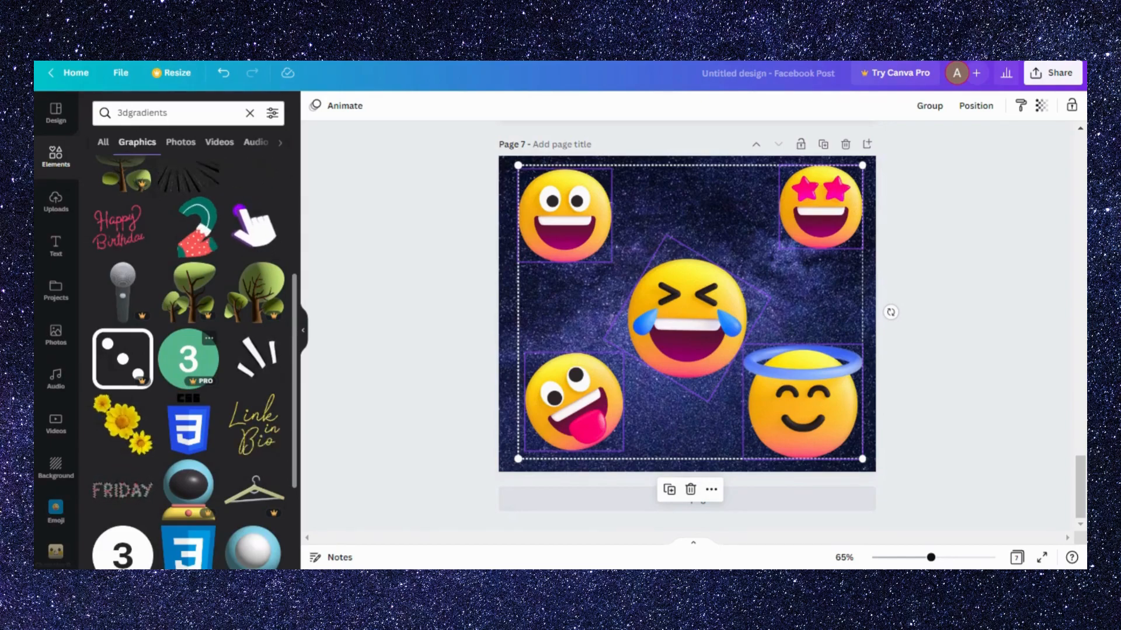
{"action": "scroll", "coordinate": [182, 390], "scroll_direction": "down", "scroll_amount": 3}
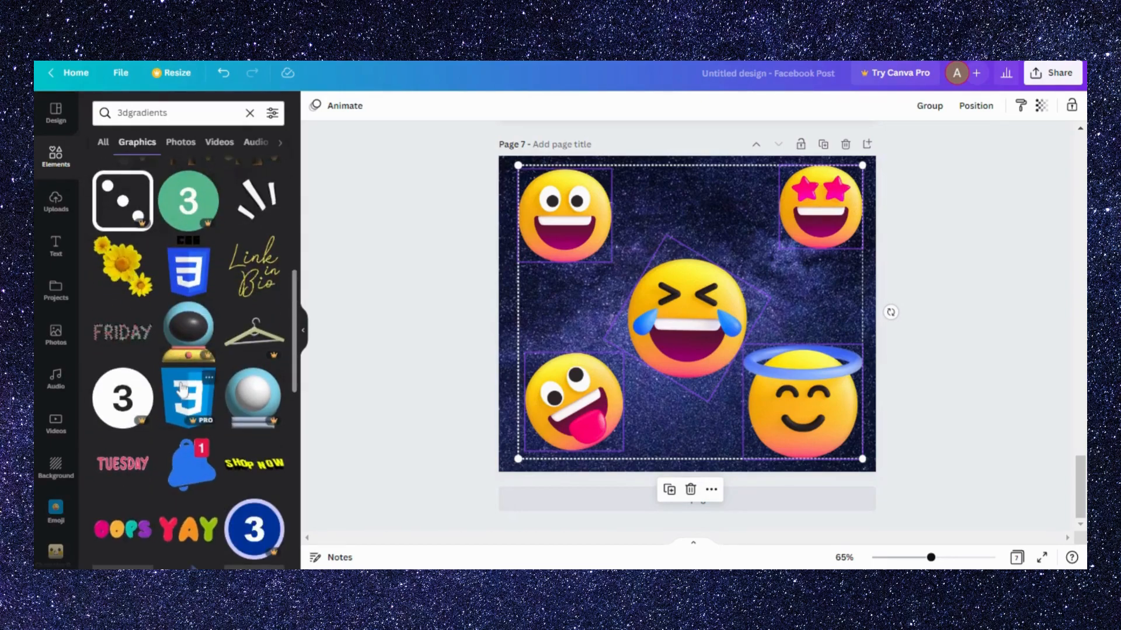
{"action": "scroll", "coordinate": [182, 390], "scroll_direction": "down", "scroll_amount": 1}
{"action": "scroll", "coordinate": [182, 390], "scroll_direction": "down", "scroll_amount": 2}
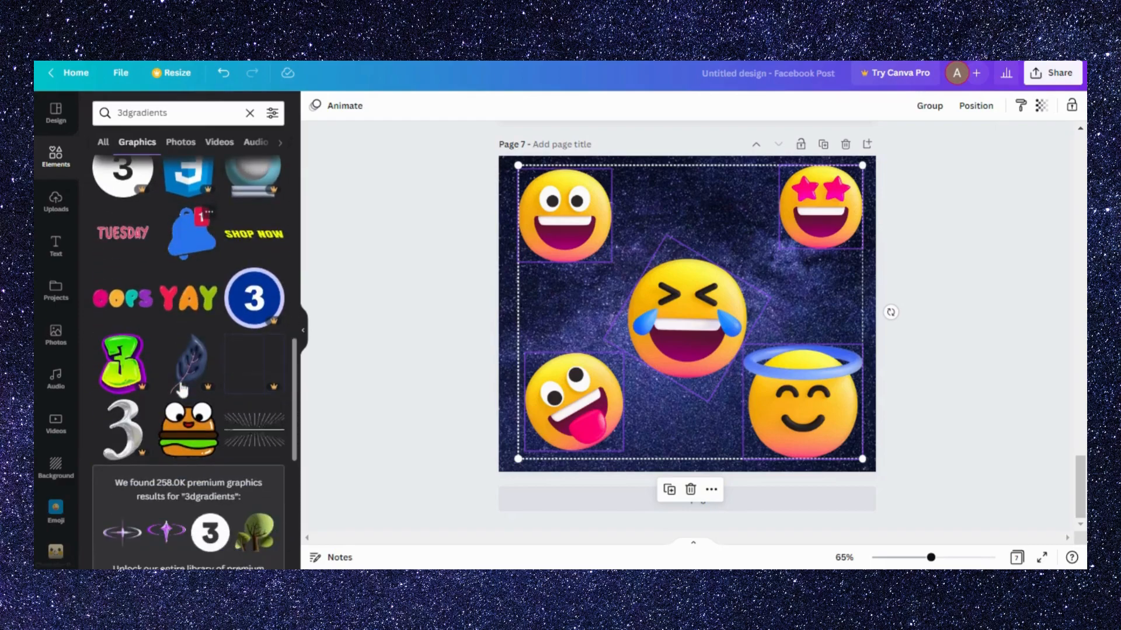
{"action": "scroll", "coordinate": [209, 302], "scroll_direction": "down", "scroll_amount": 1}
{"action": "scroll", "coordinate": [209, 302], "scroll_direction": "down", "scroll_amount": 3}
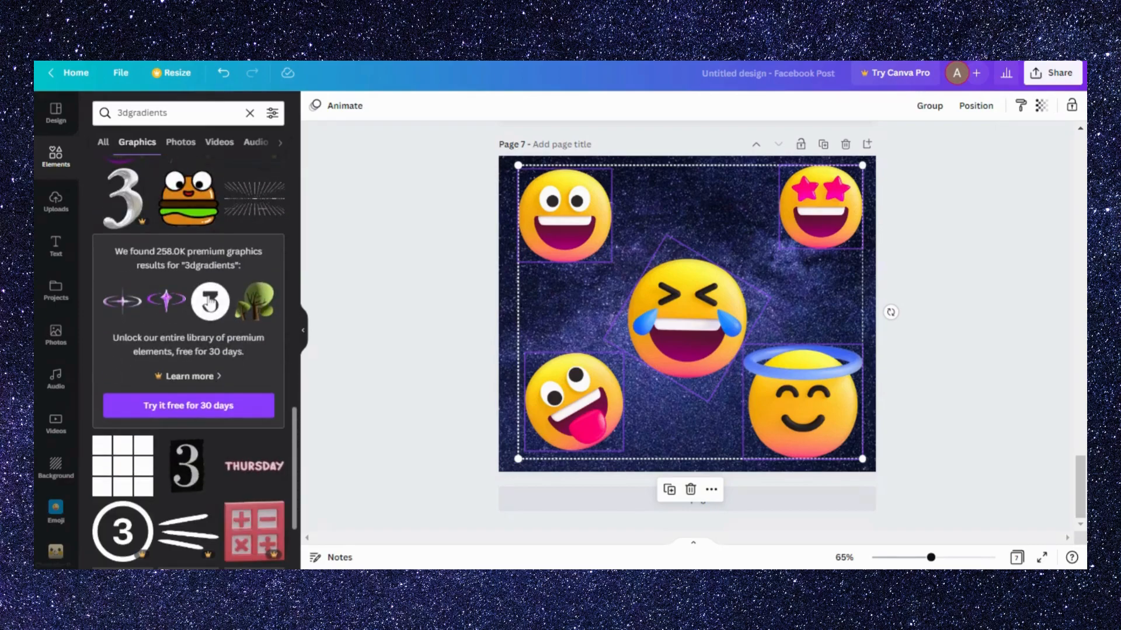
{"action": "scroll", "coordinate": [219, 327], "scroll_direction": "down", "scroll_amount": 1}
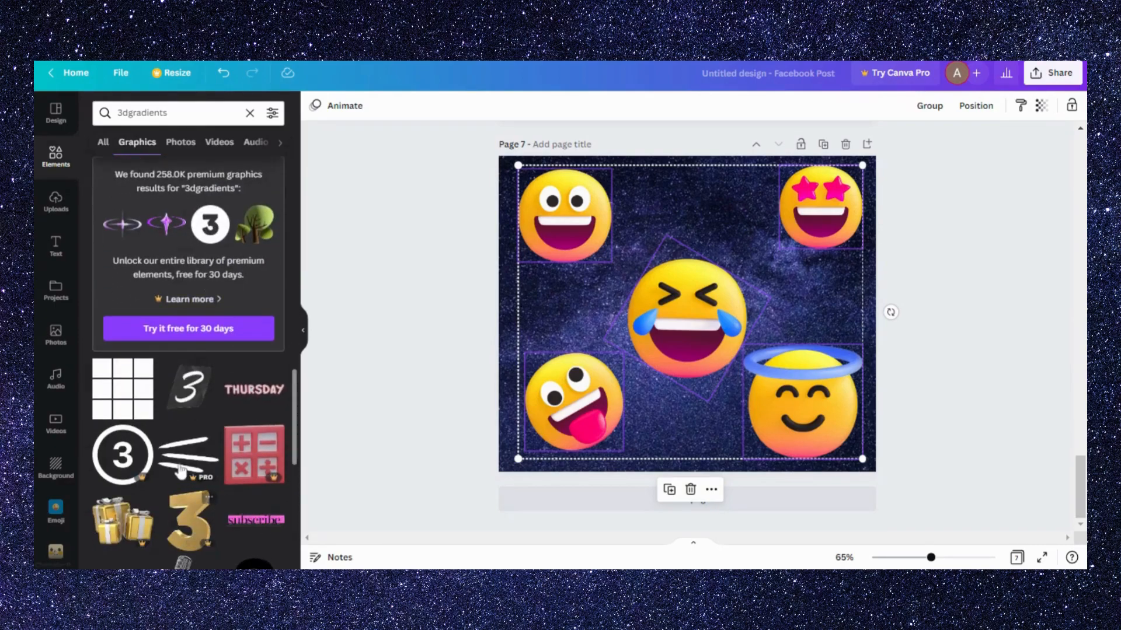
{"action": "scroll", "coordinate": [179, 464], "scroll_direction": "down", "scroll_amount": 5}
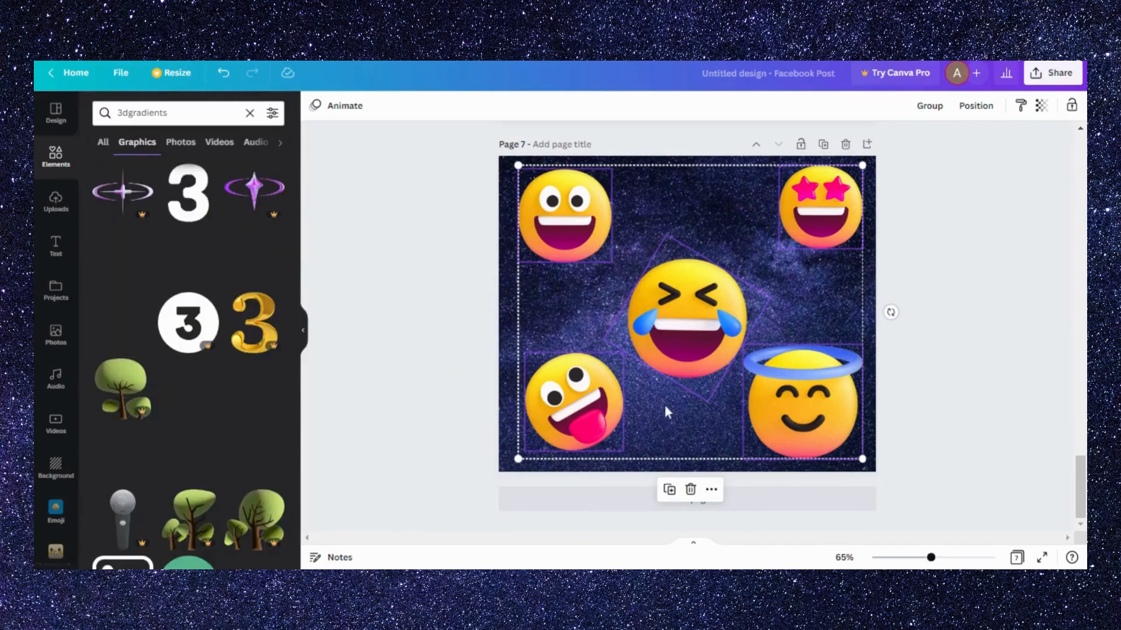
- Review the finished pages, selecting the woman holding books on page 1 and the emoji with glasses on page 6
{"action": "scroll", "coordinate": [920, 405], "scroll_direction": "up", "scroll_amount": 10}
{"action": "scroll", "coordinate": [920, 405], "scroll_direction": "up", "scroll_amount": 15}
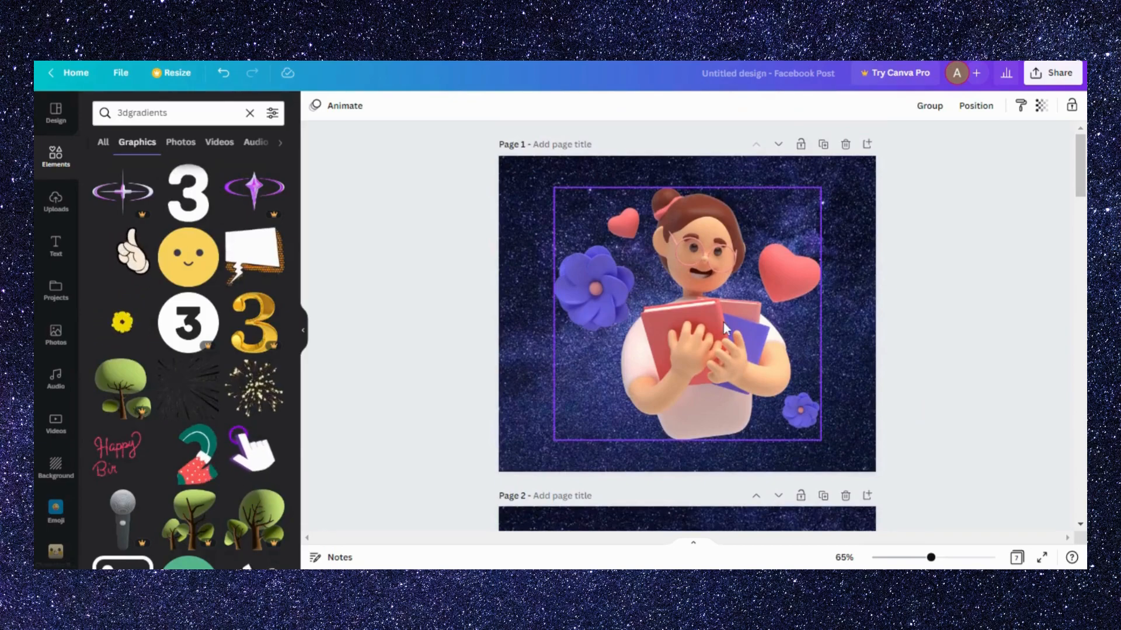
{"action": "left_click", "coordinate": [658, 318]}
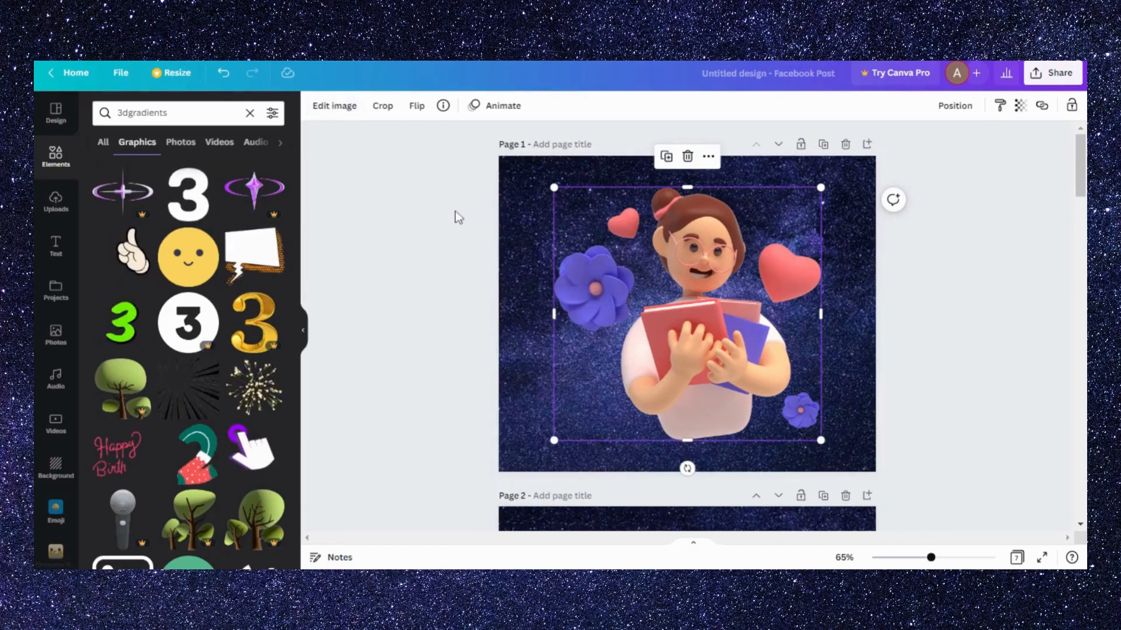
{"action": "scroll", "coordinate": [752, 325], "scroll_direction": "down", "scroll_amount": 15}
{"action": "scroll", "coordinate": [753, 325], "scroll_direction": "down", "scroll_amount": 10}
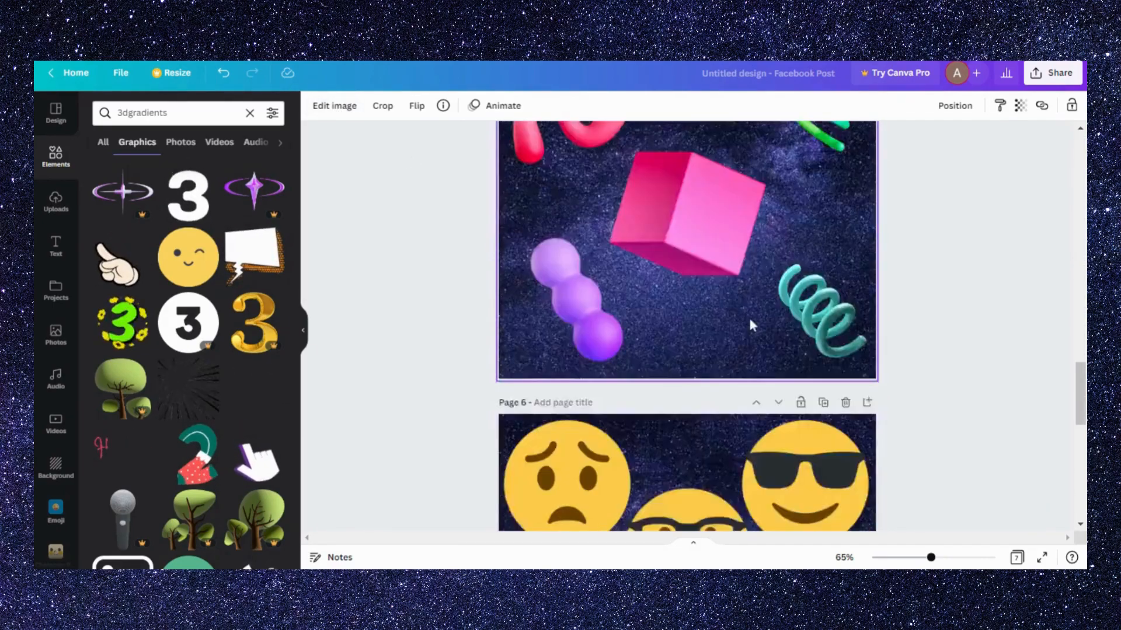
{"action": "left_click", "coordinate": [687, 350]}
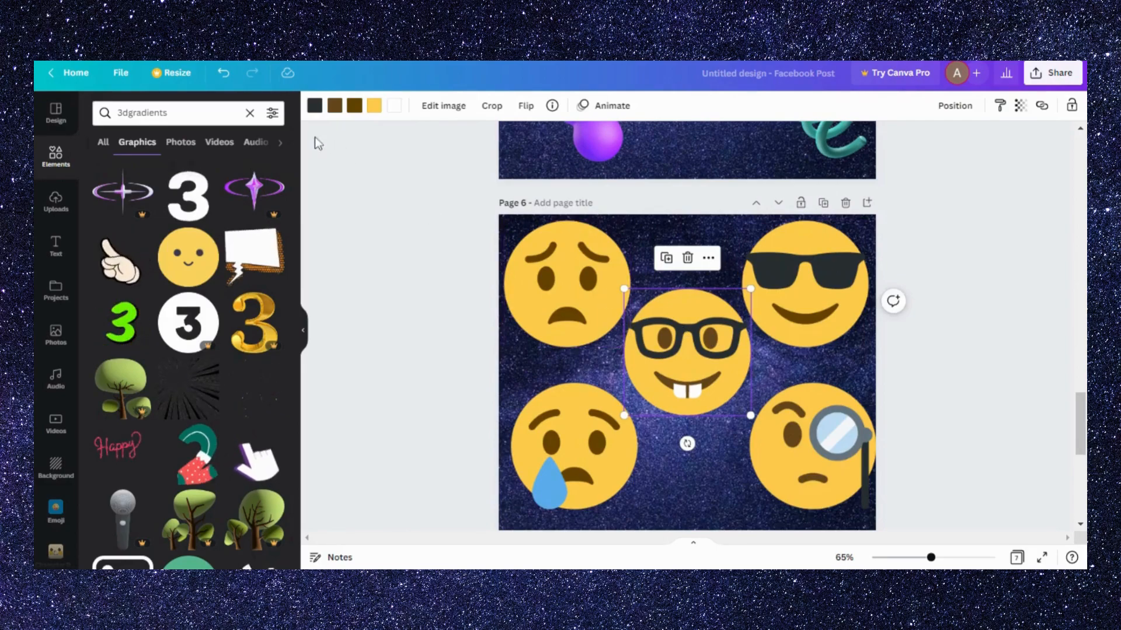